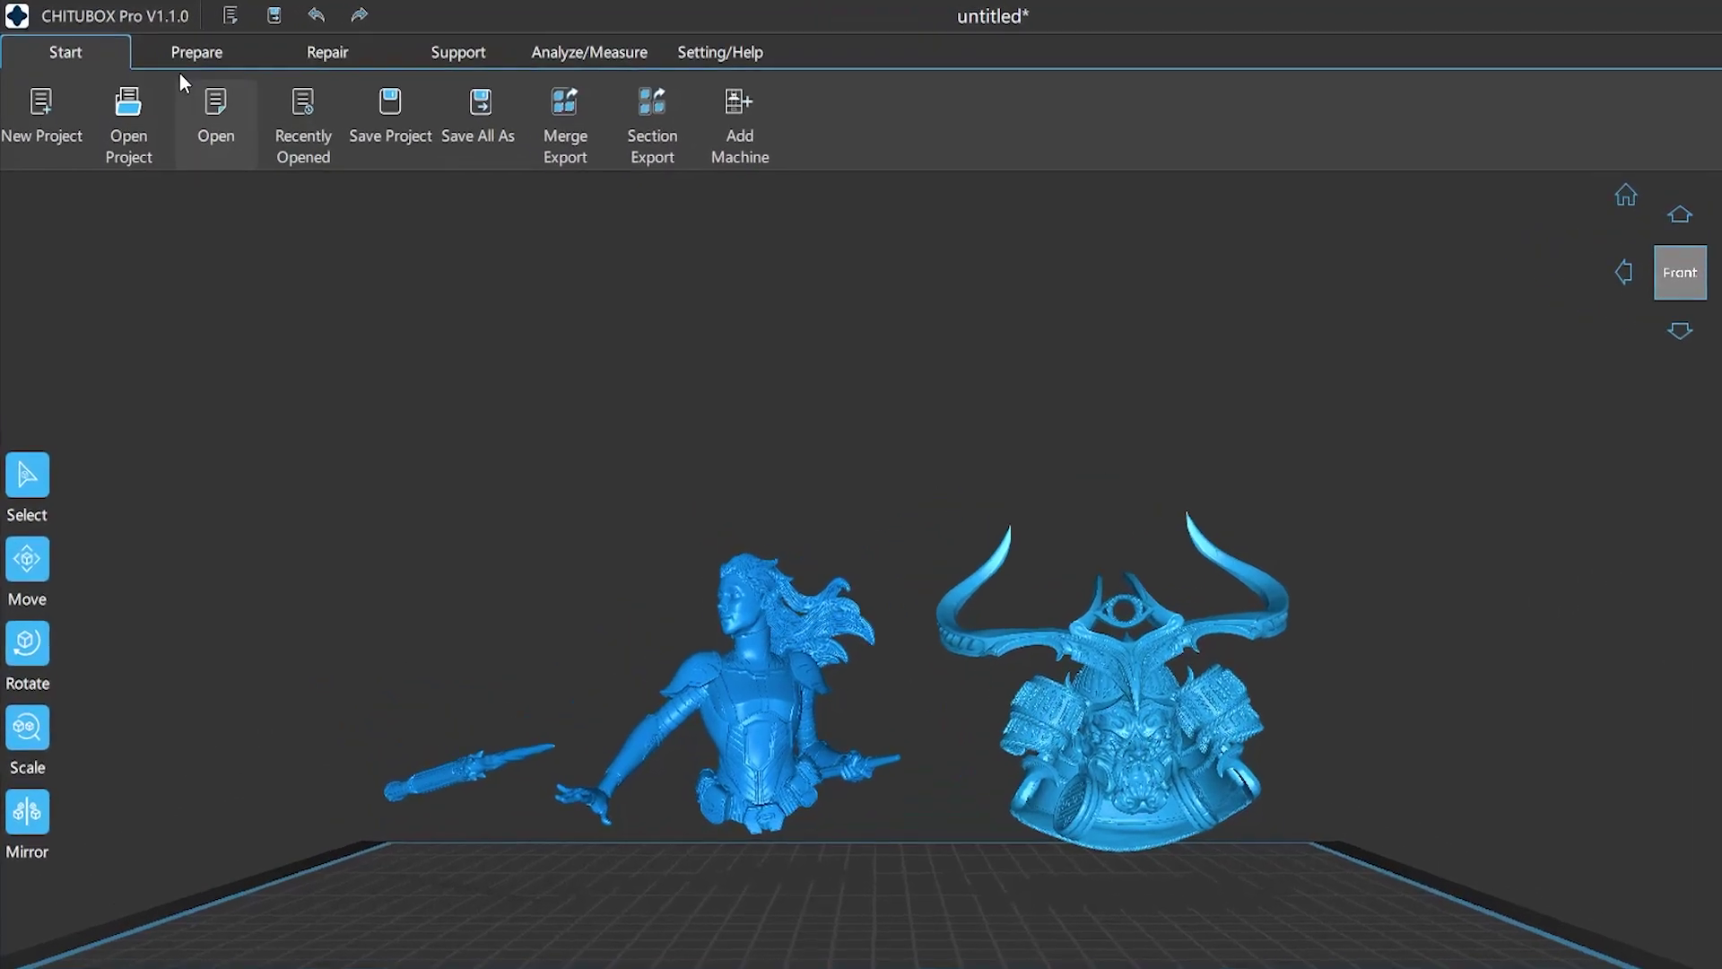
Review the available commands in the Prepare, Repair, Support, Analyze/Measure, Setting/Help and Start categories.
{"action": "left_click", "coordinate": [197, 51]}
{"action": "left_click", "coordinate": [350, 55]}
{"action": "left_click", "coordinate": [513, 59]}
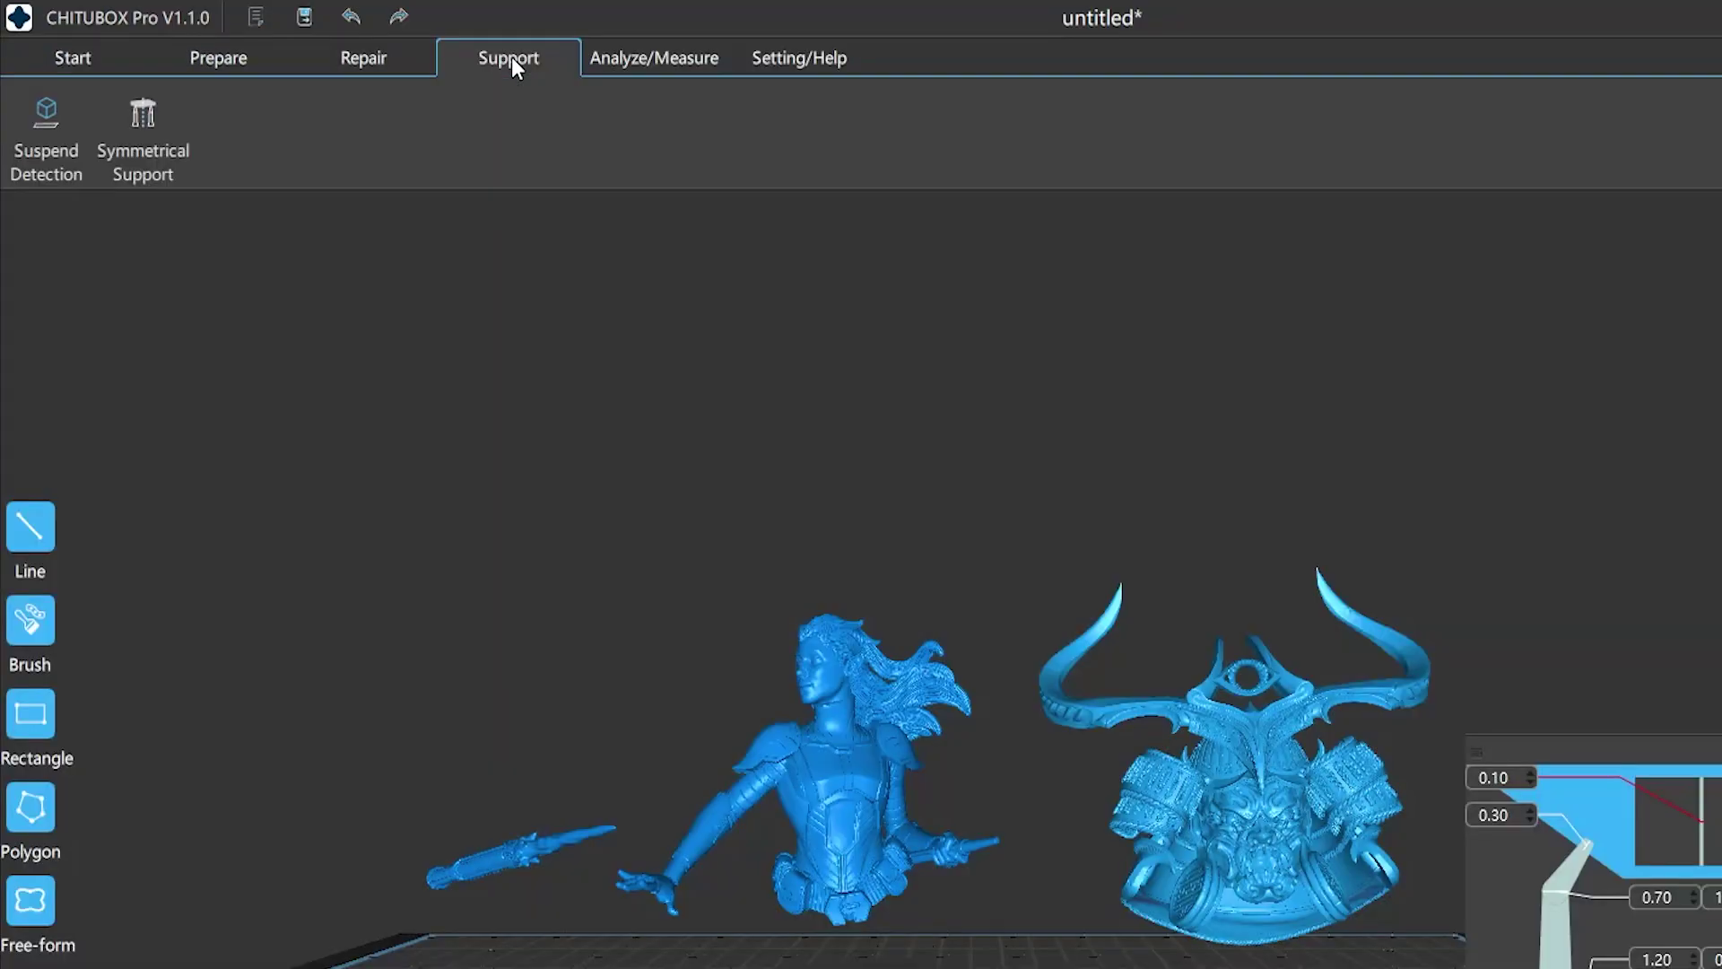
{"action": "left_click", "coordinate": [630, 61]}
{"action": "left_click", "coordinate": [778, 68]}
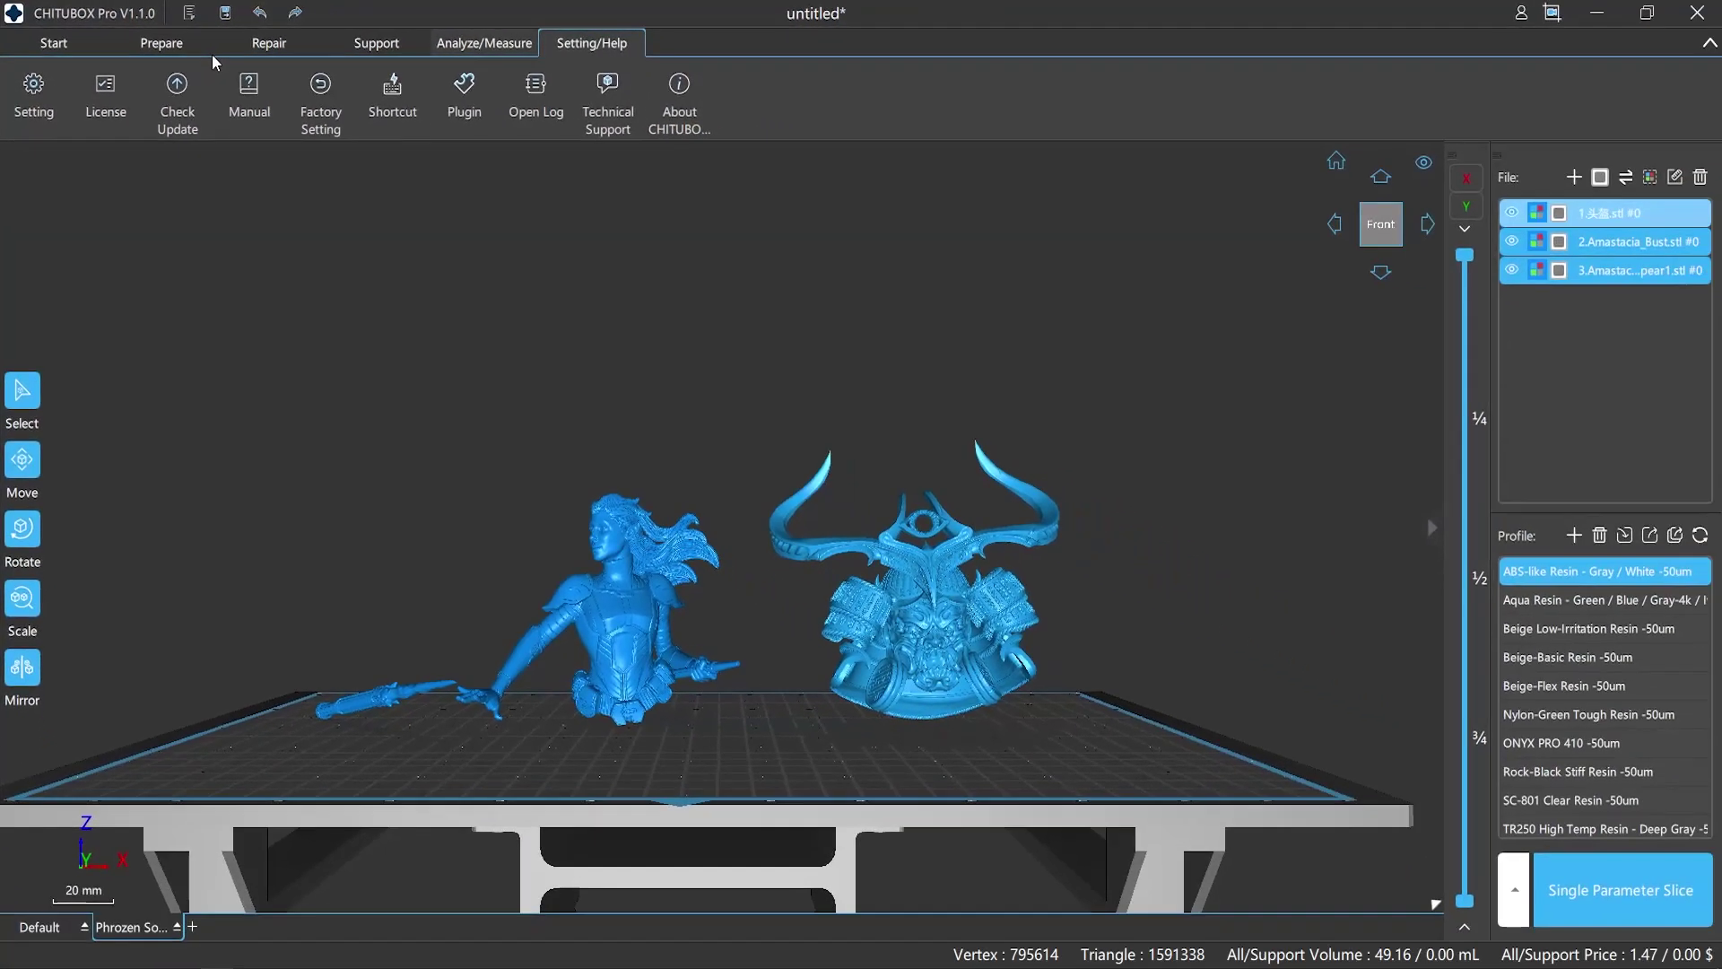
{"action": "left_click", "coordinate": [54, 44]}
Examine the options offered by the Select, Move, Rotate, Scale and Mirror tools.
{"action": "left_click", "coordinate": [22, 393]}
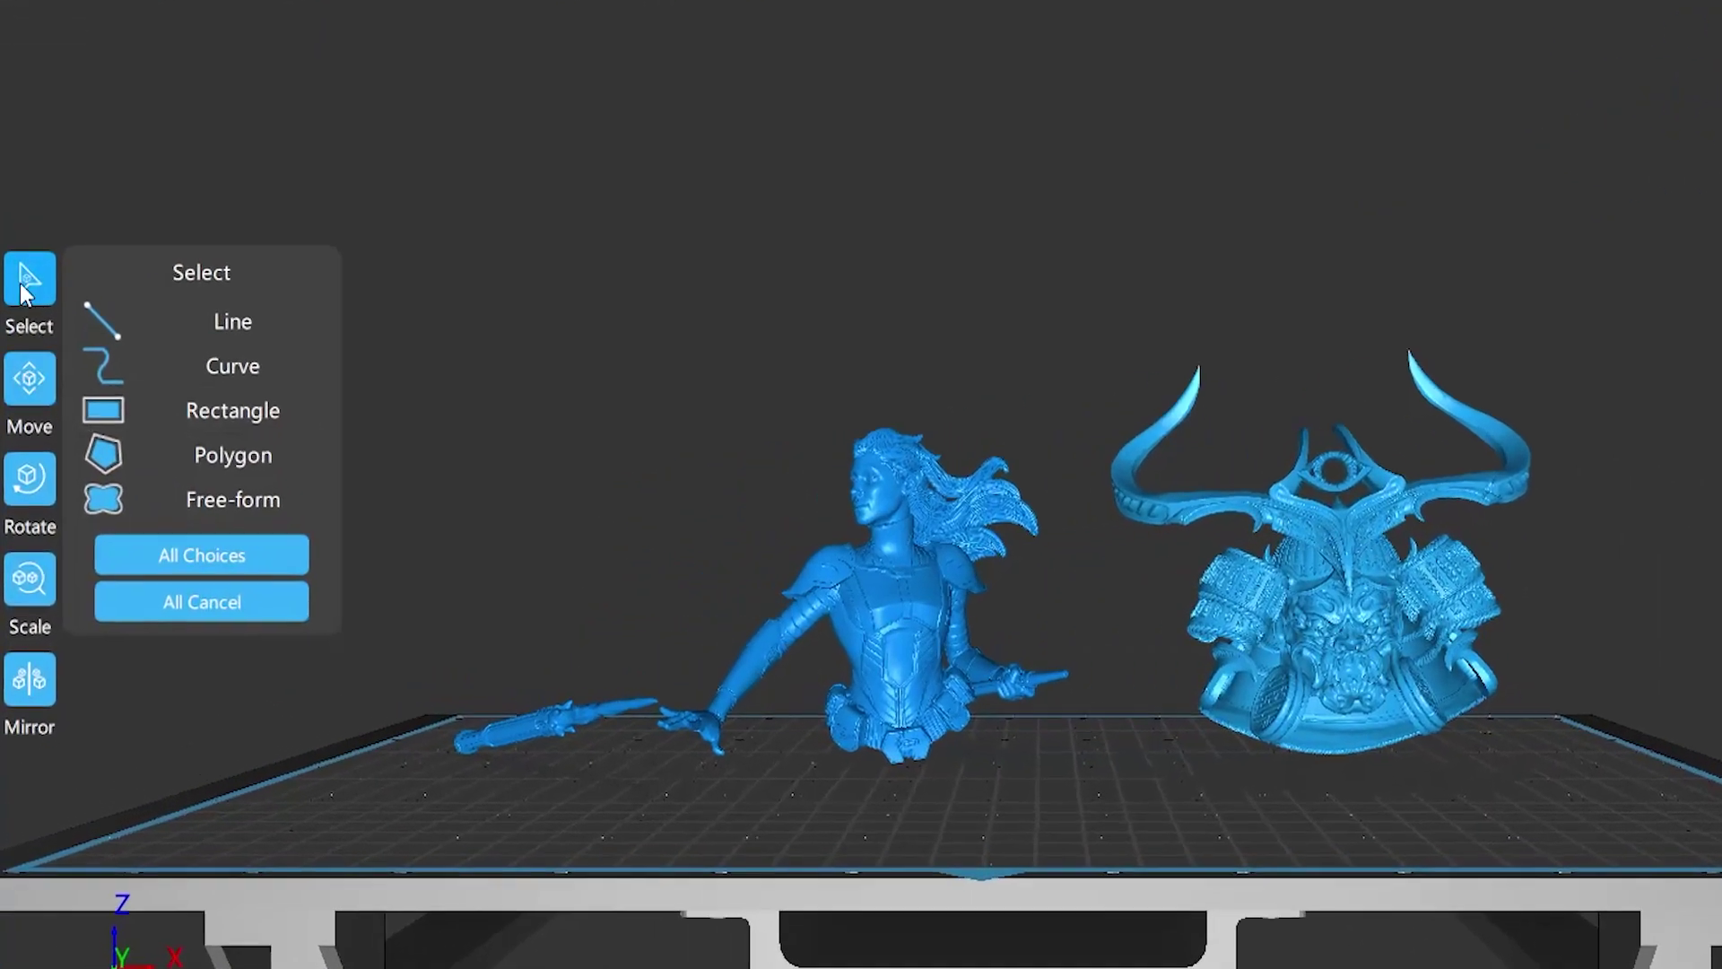
{"action": "left_click", "coordinate": [41, 375]}
{"action": "left_click", "coordinate": [36, 468]}
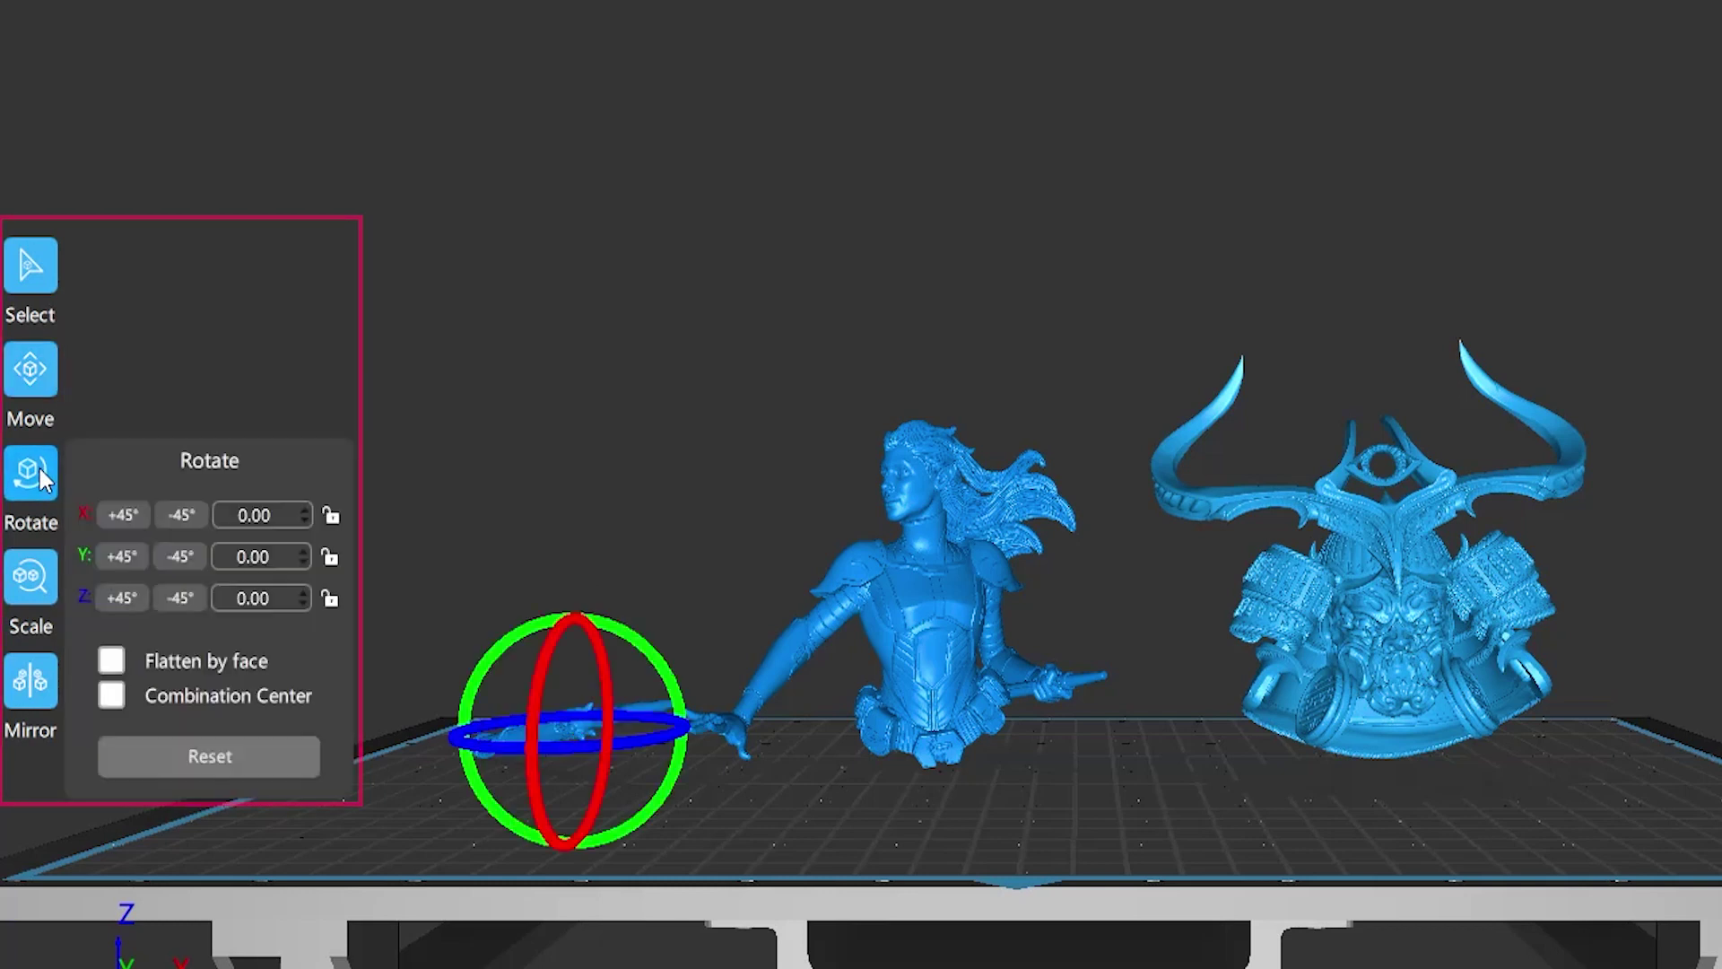
{"action": "left_click", "coordinate": [49, 571]}
{"action": "left_click", "coordinate": [45, 664]}
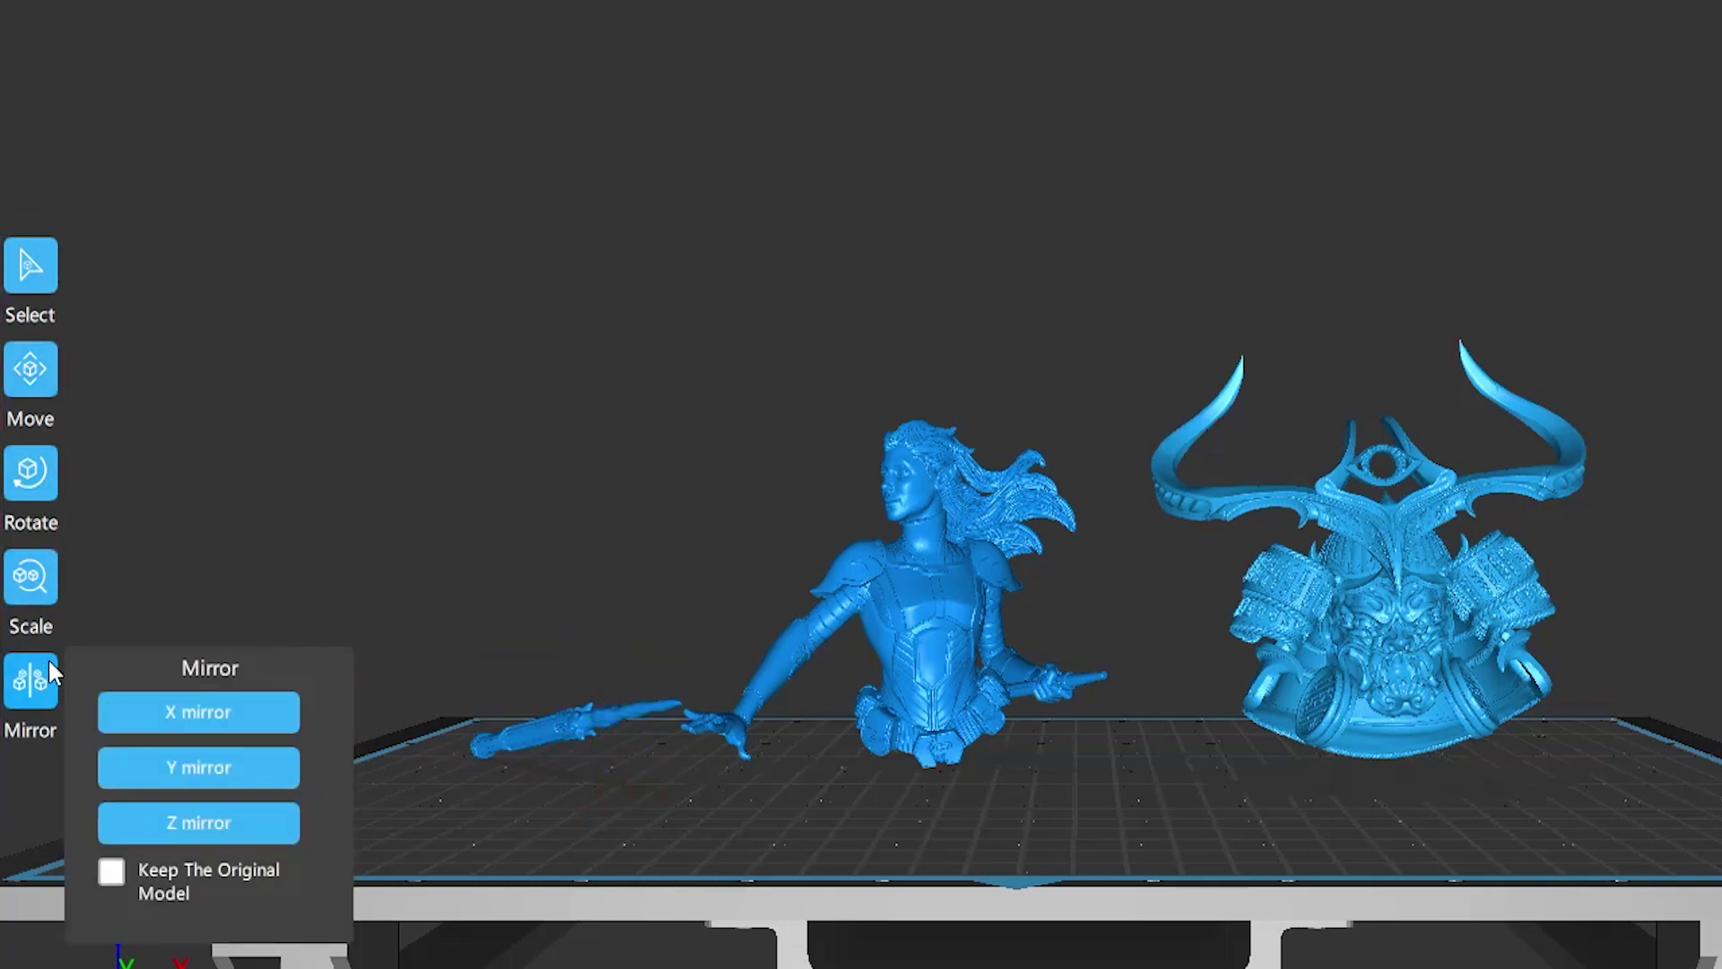
{"action": "left_click", "coordinate": [46, 660]}
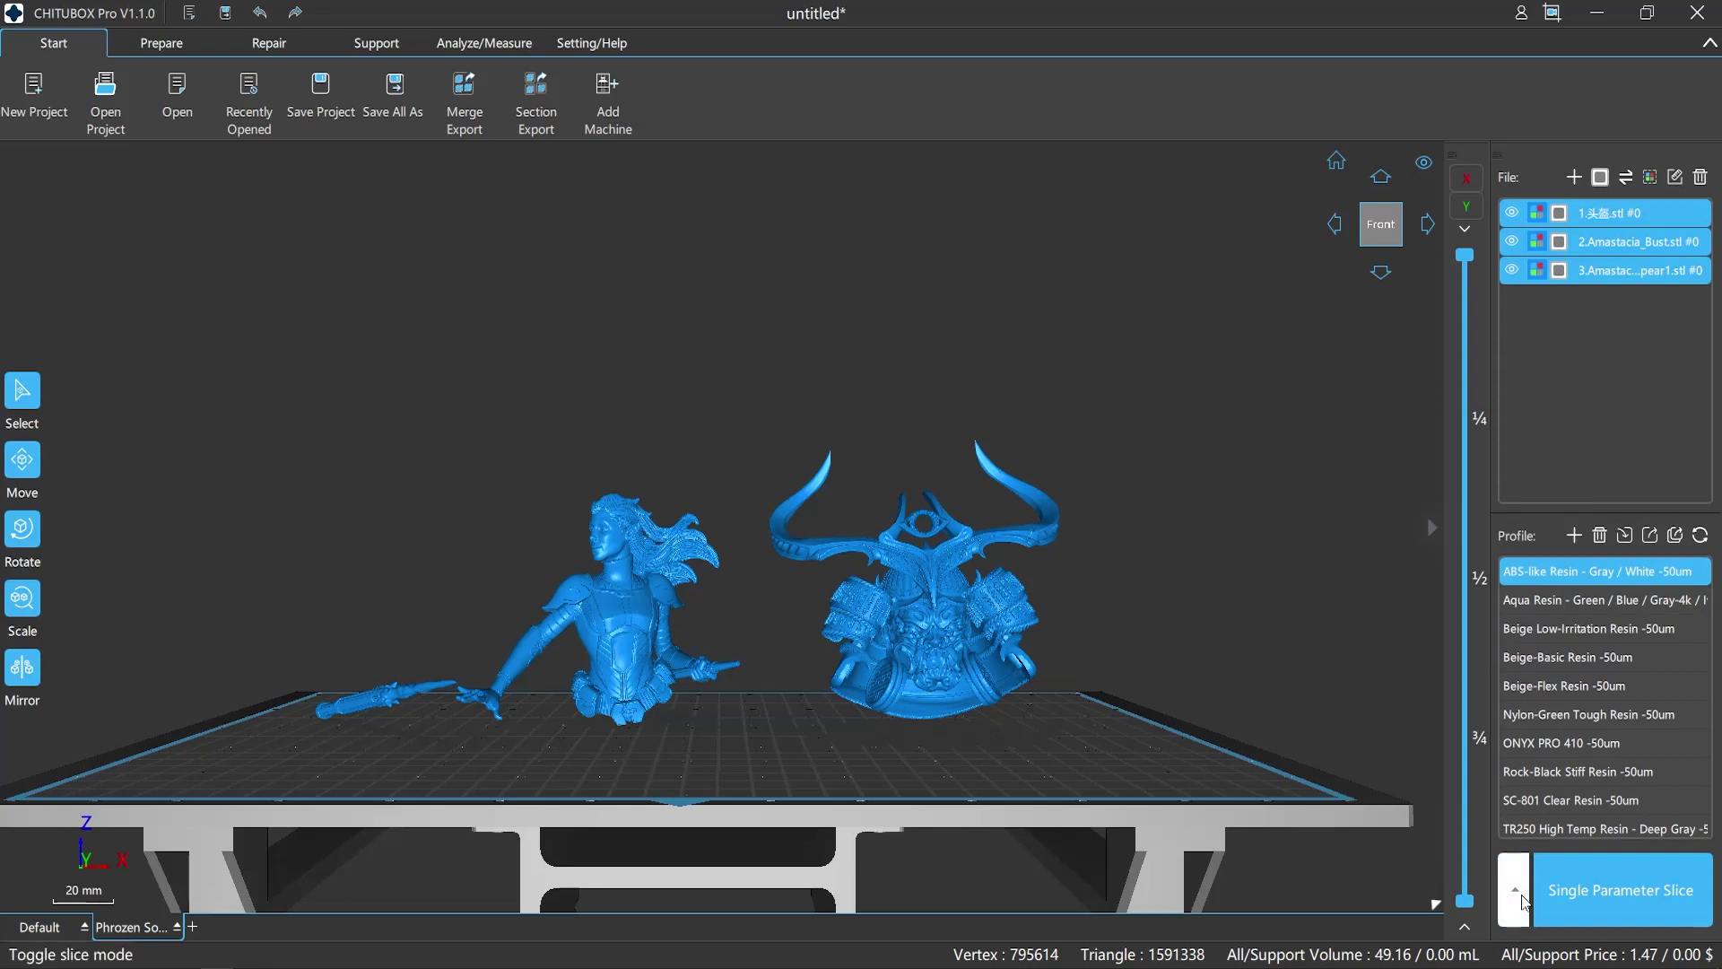
Try the Multi-parameter Slice mode by height and restore Single Parameter Slice.
{"action": "left_click", "coordinate": [1513, 900]}
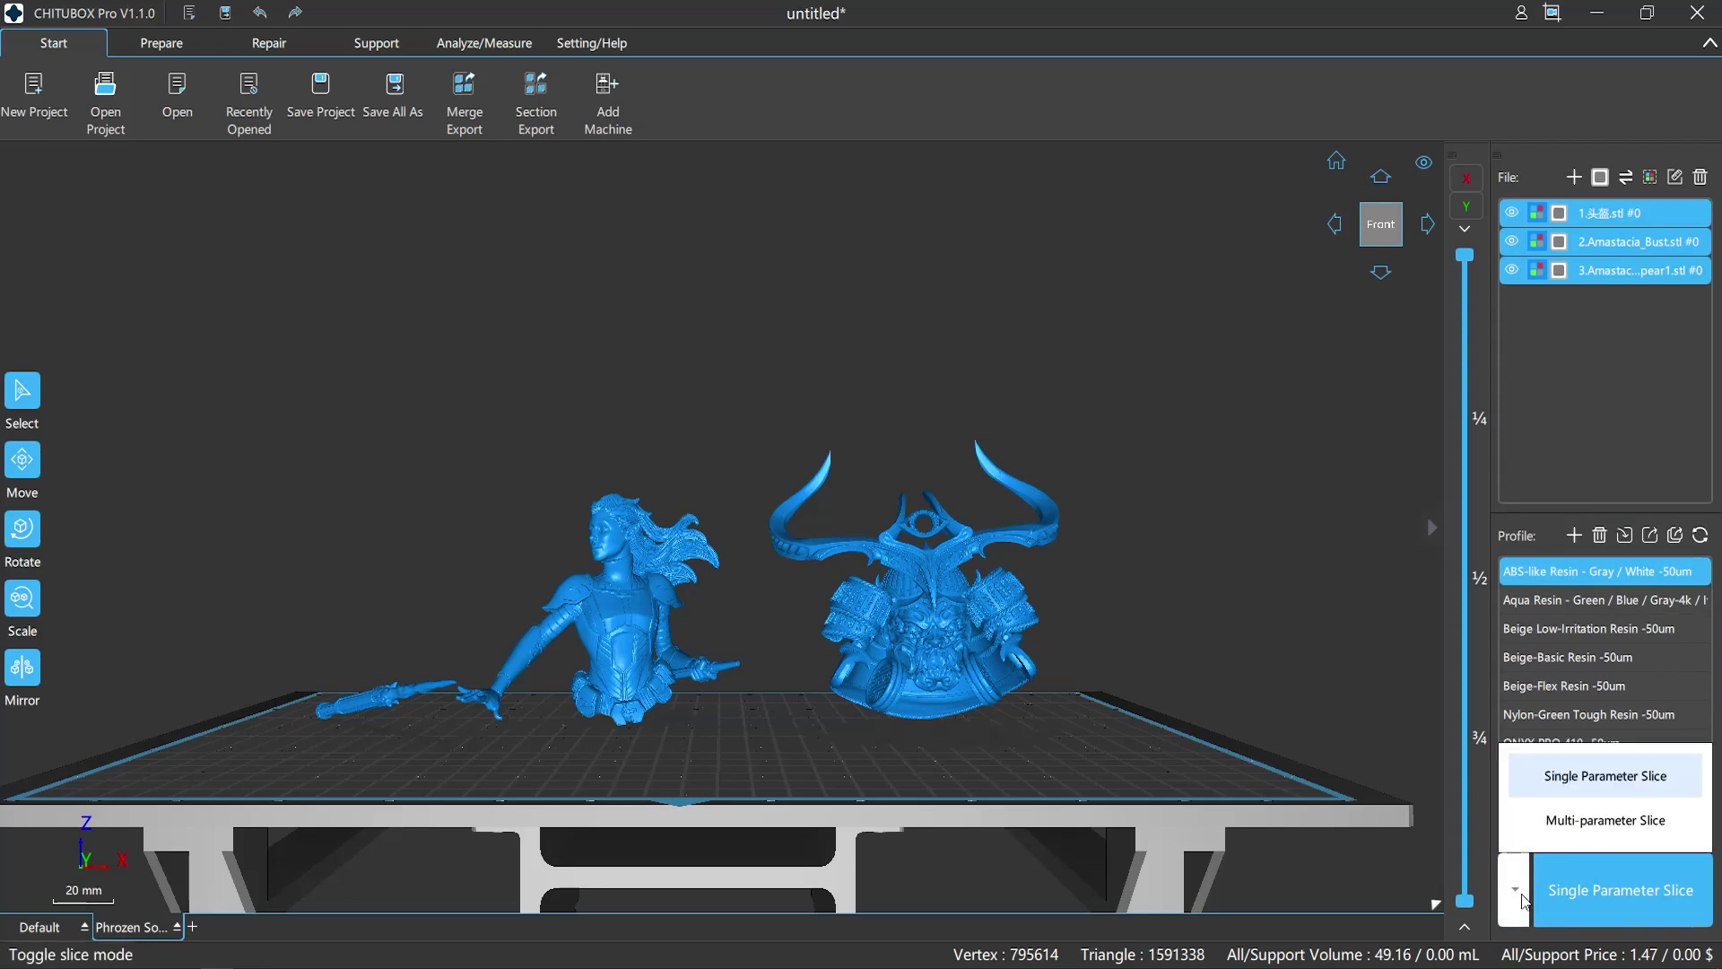
{"action": "left_click", "coordinate": [1529, 823]}
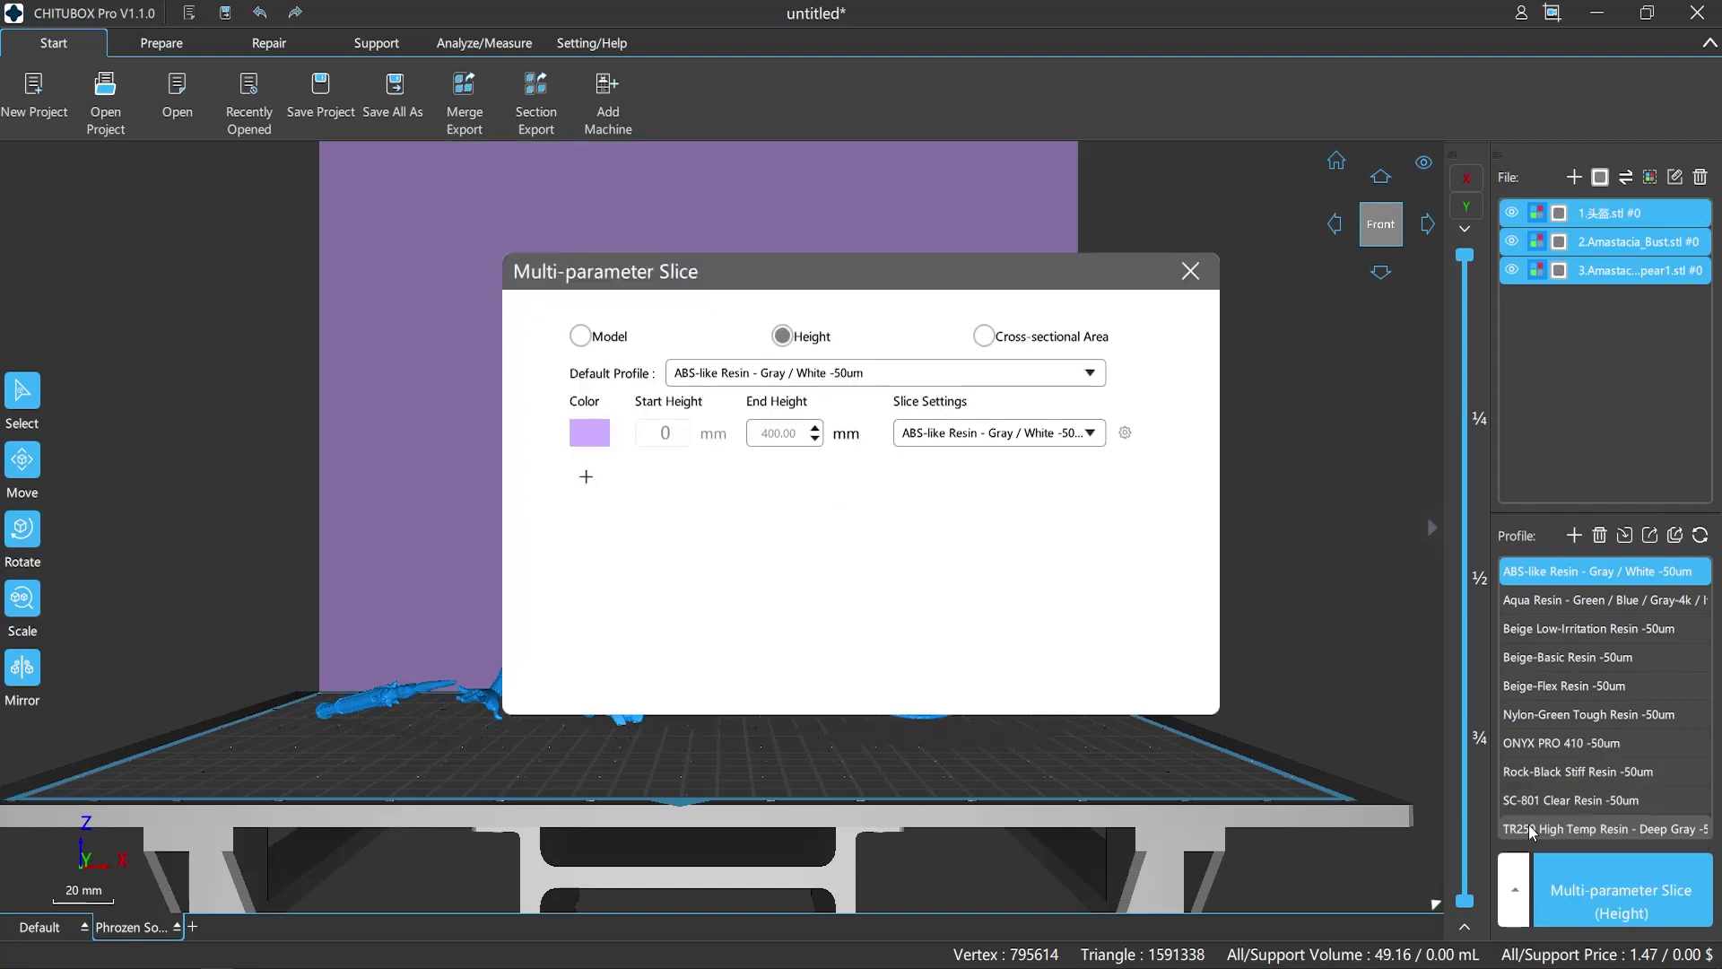
{"action": "left_click", "coordinate": [1190, 271]}
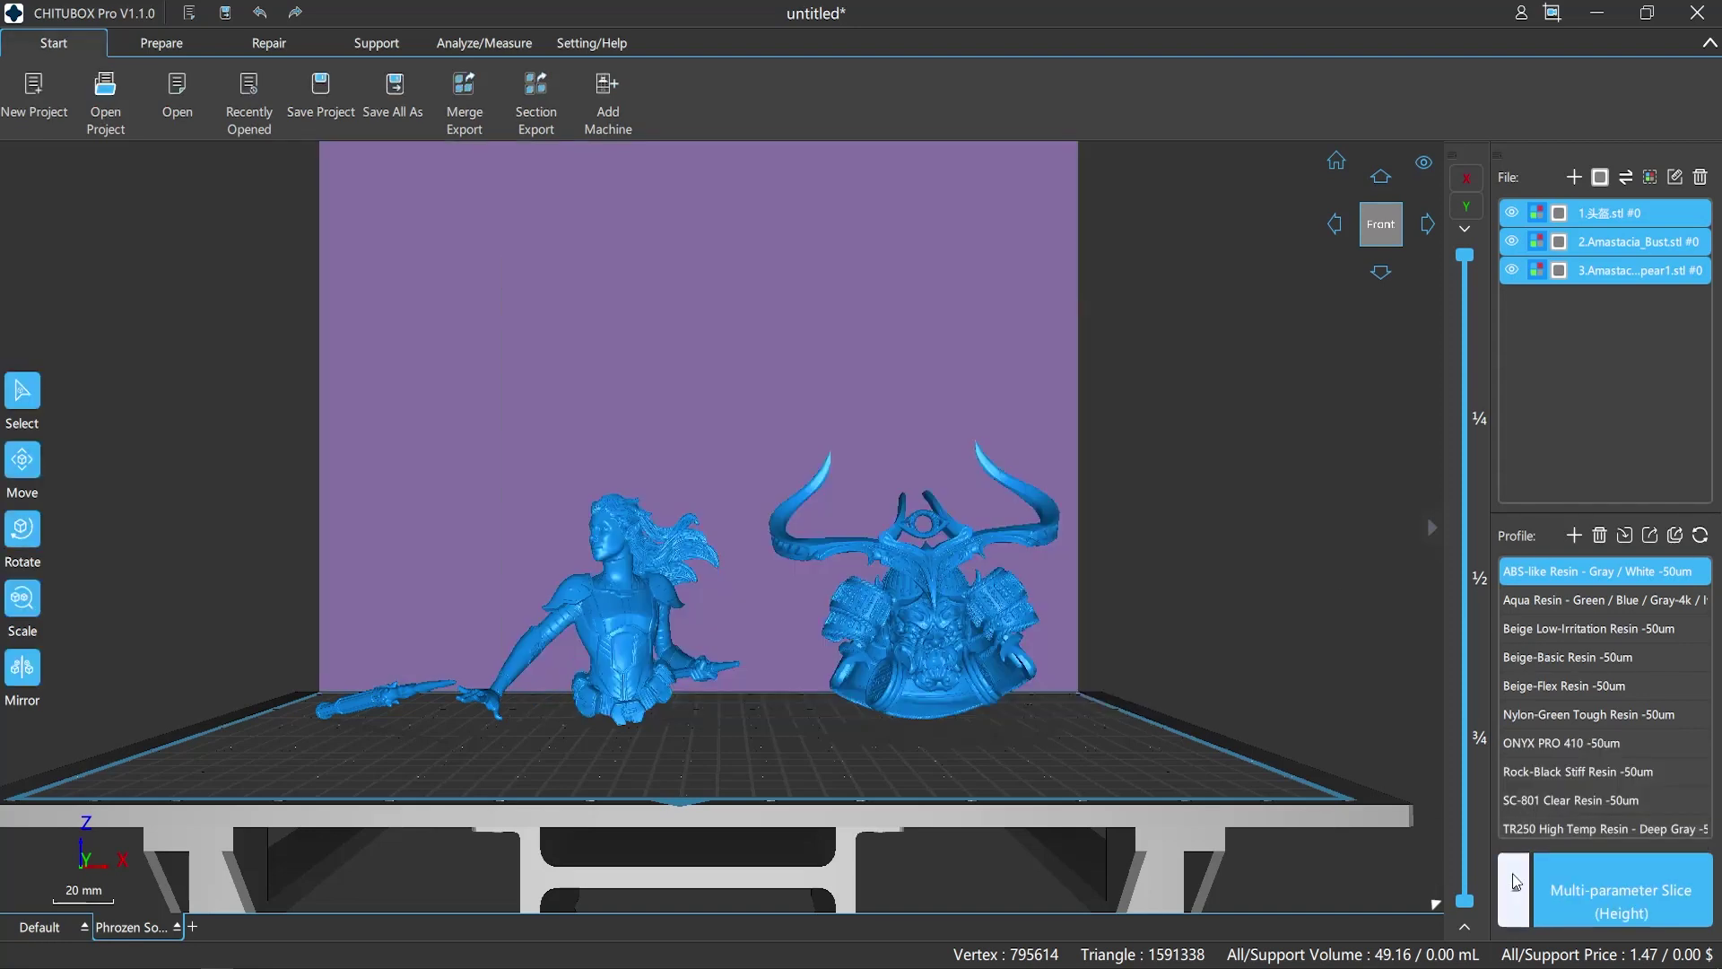
{"action": "left_click", "coordinate": [1514, 890]}
{"action": "left_click", "coordinate": [1544, 787]}
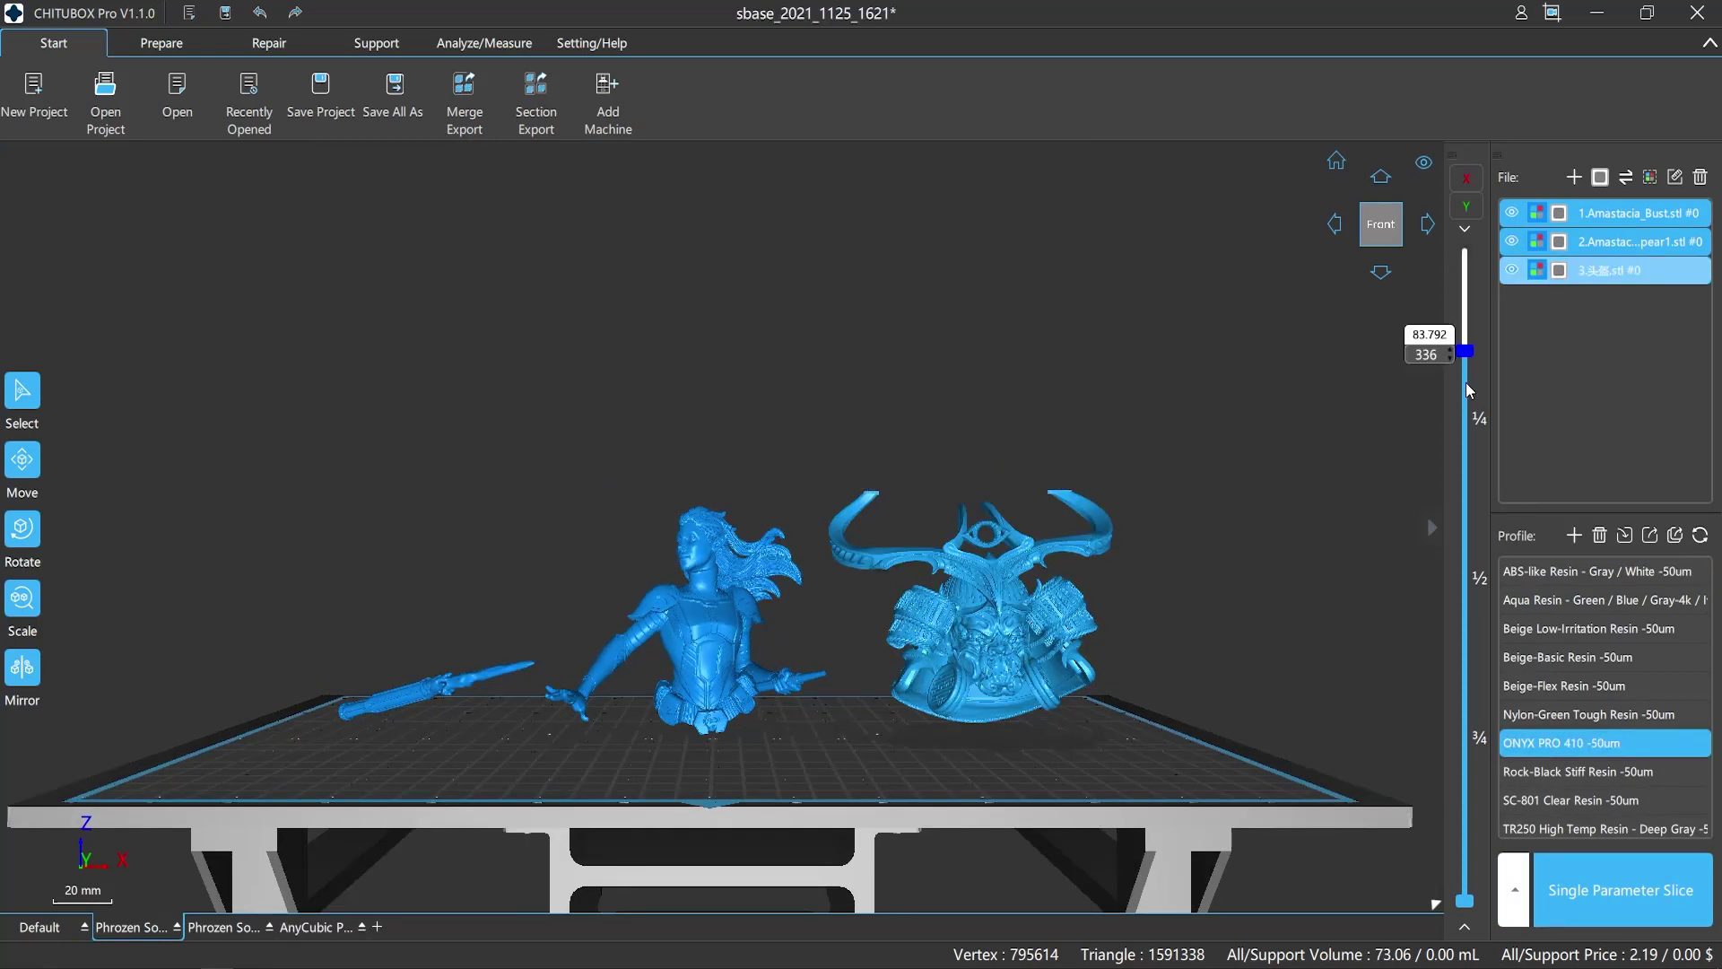
Inspect the models' internal sections along the layer height and along the X axis.
{"action": "left_click_drag", "start_coordinate": [1468, 390], "coordinate": [1465, 254]}
{"action": "left_click", "coordinate": [1471, 897]}
{"action": "mouse_move", "coordinate": [1465, 897]}
{"action": "left_mouse_down"}
{"action": "mouse_move", "coordinate": [1465, 260]}
{"action": "mouse_move", "coordinate": [1465, 899]}
{"action": "left_mouse_up"}
{"action": "left_click", "coordinate": [1466, 177]}
{"action": "left_click_drag", "start_coordinate": [1211, 349], "coordinate": [1181, 366]}
{"action": "mouse_move", "coordinate": [1211, 461]}
{"action": "left_mouse_down"}
{"action": "mouse_move", "coordinate": [1365, 456]}
{"action": "mouse_move", "coordinate": [1207, 460]}
{"action": "left_mouse_up"}
{"action": "right_click_drag", "start_coordinate": [989, 305], "coordinate": [987, 336]}
{"action": "mouse_move", "coordinate": [1211, 349]}
{"action": "left_mouse_down"}
{"action": "mouse_move", "coordinate": [1307, 350]}
{"action": "mouse_move", "coordinate": [1212, 349]}
{"action": "left_mouse_up"}
{"action": "left_click_drag", "start_coordinate": [1212, 460], "coordinate": [1238, 460]}
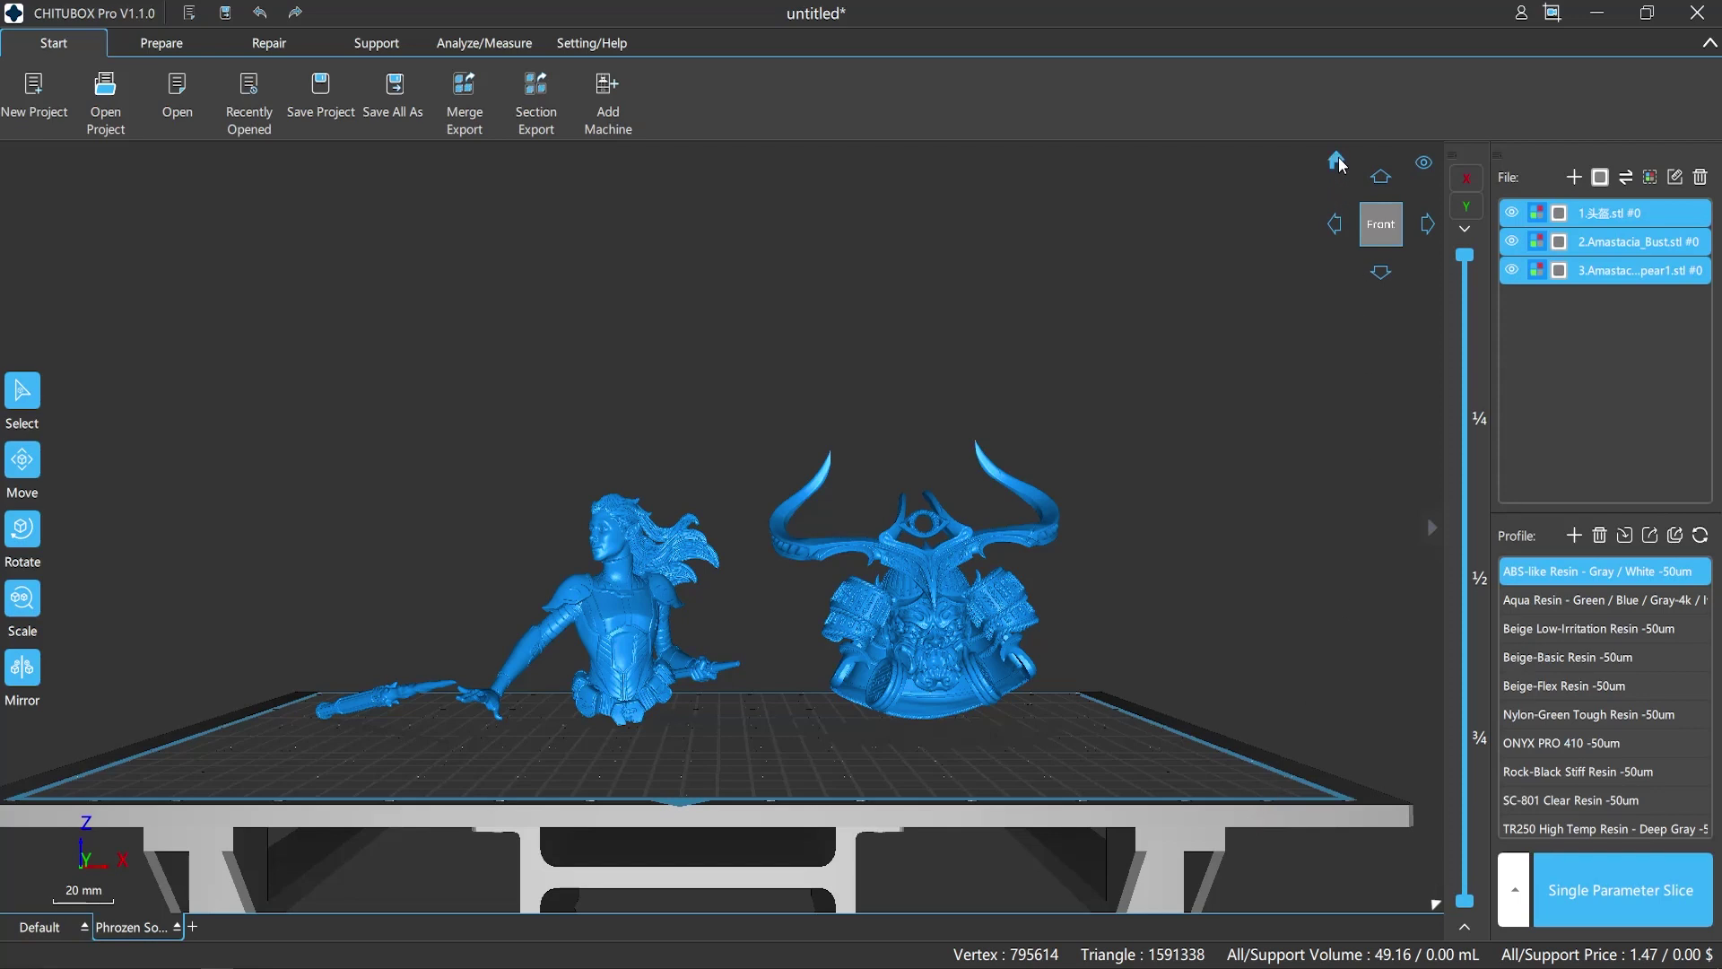
Examine the models in both projection modes and from other angles, and hide and restore the file and profile panels.
{"action": "left_click", "coordinate": [1425, 165]}
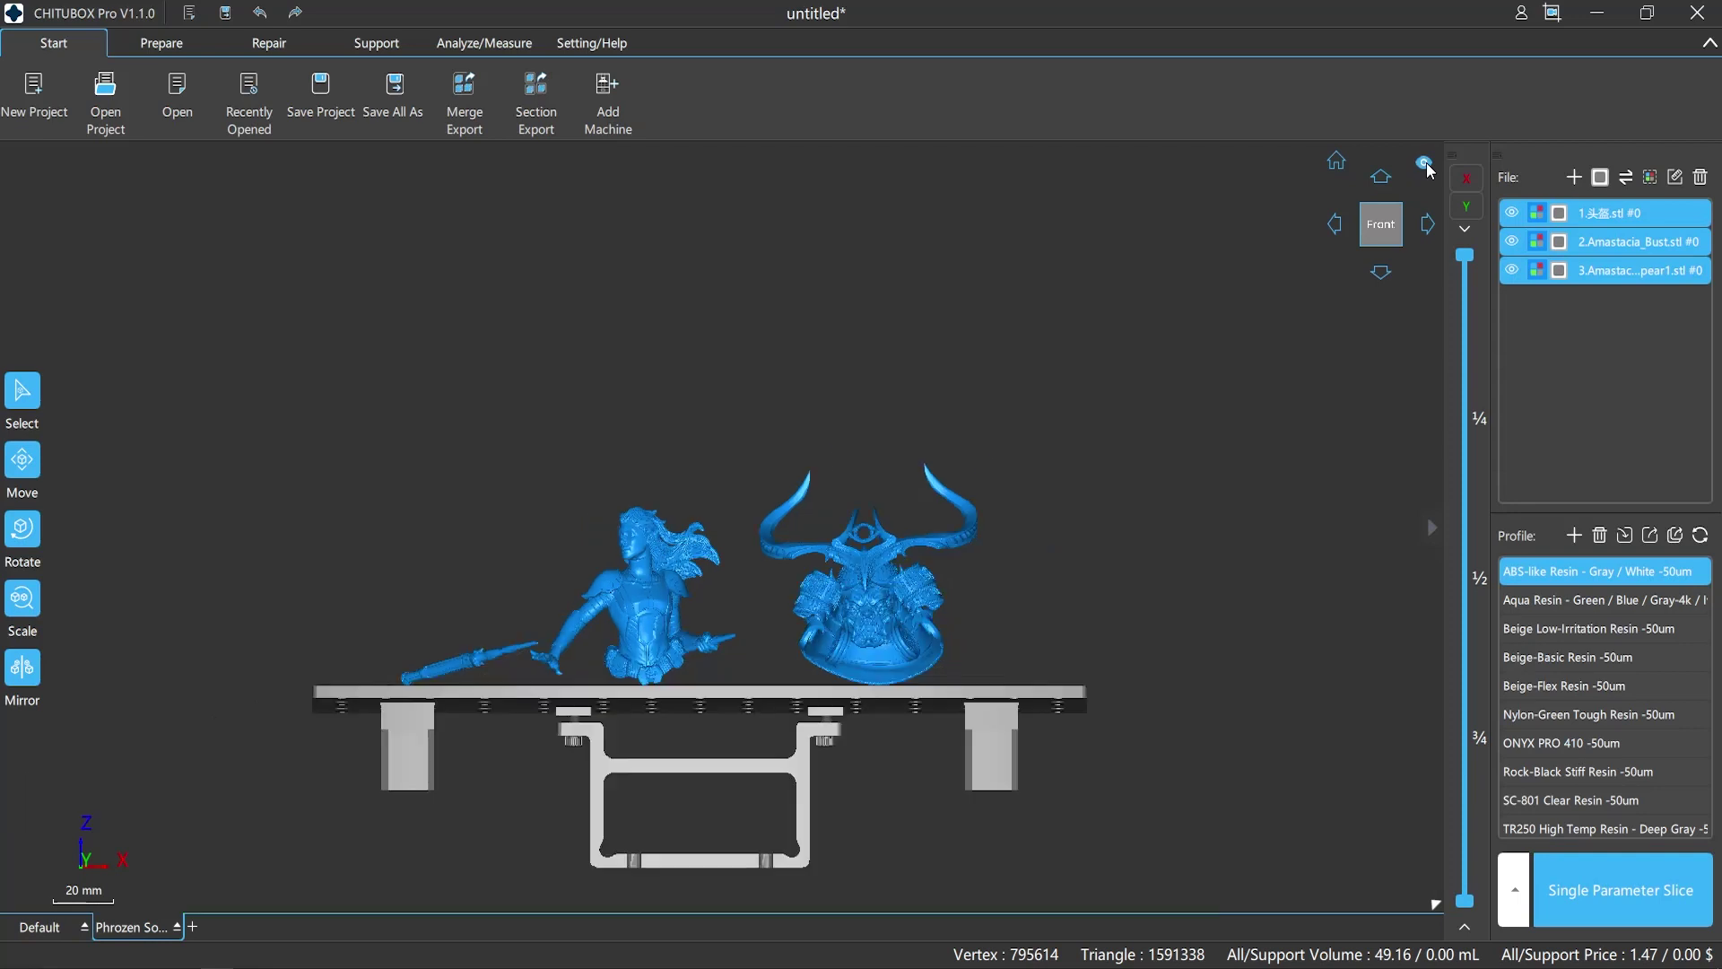
{"action": "left_click", "coordinate": [1426, 166]}
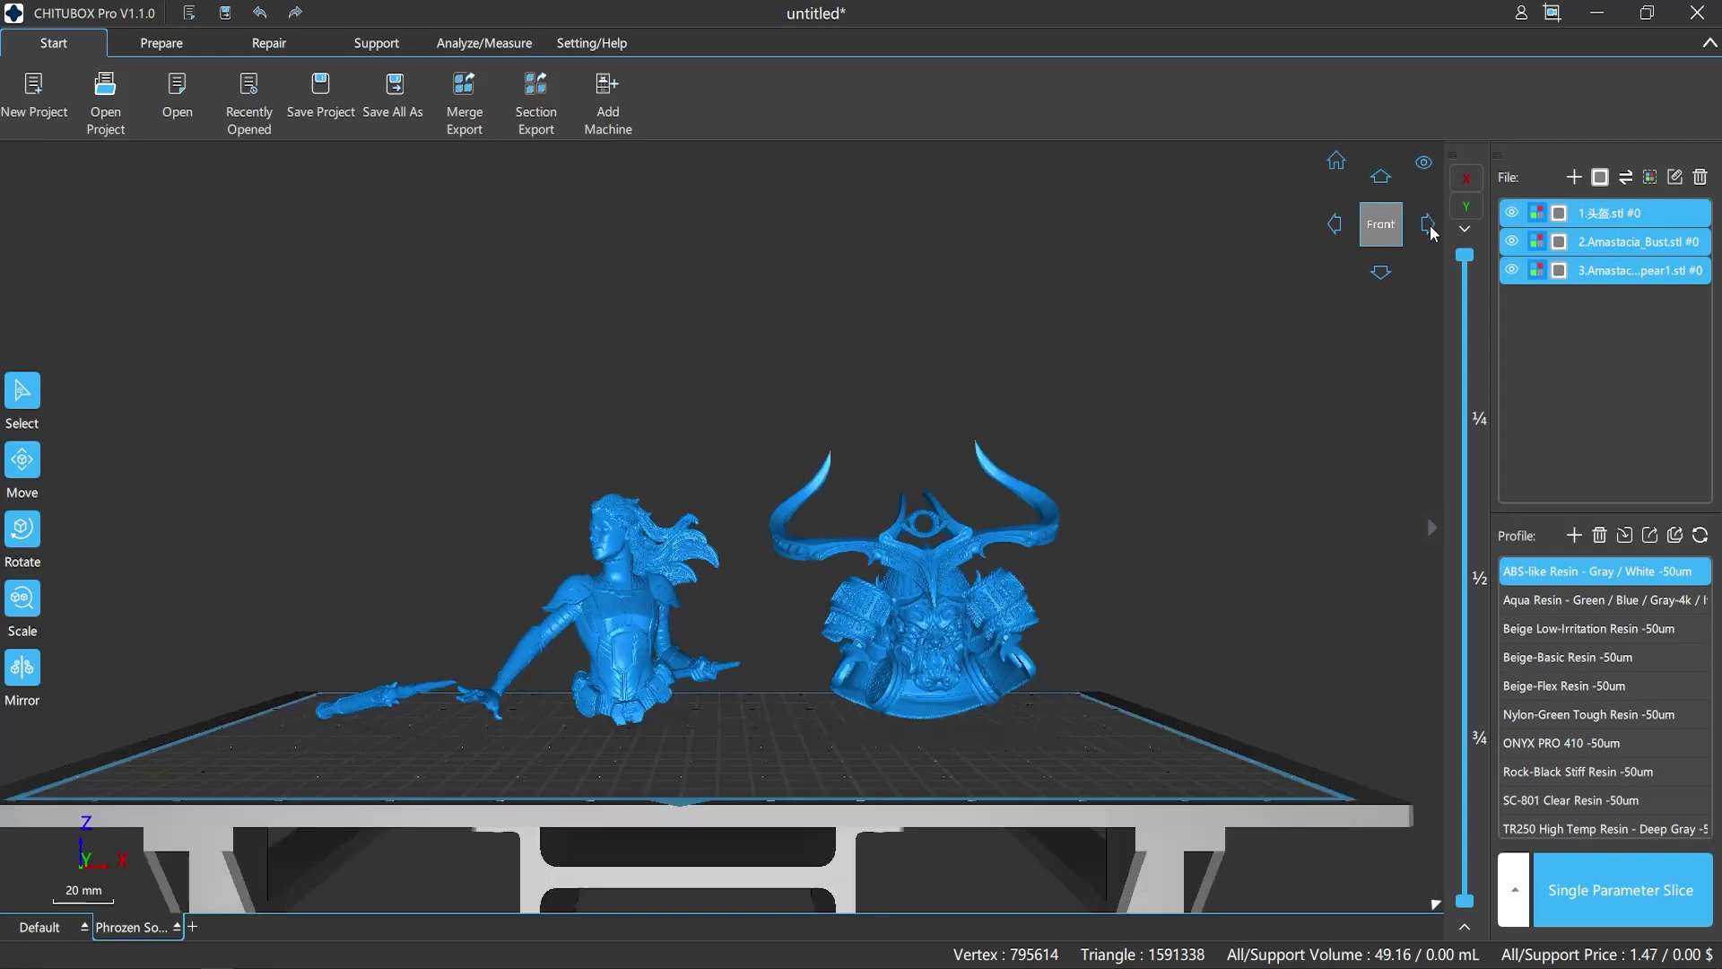
{"action": "left_click", "coordinate": [1335, 226]}
{"action": "left_click", "coordinate": [1335, 226]}
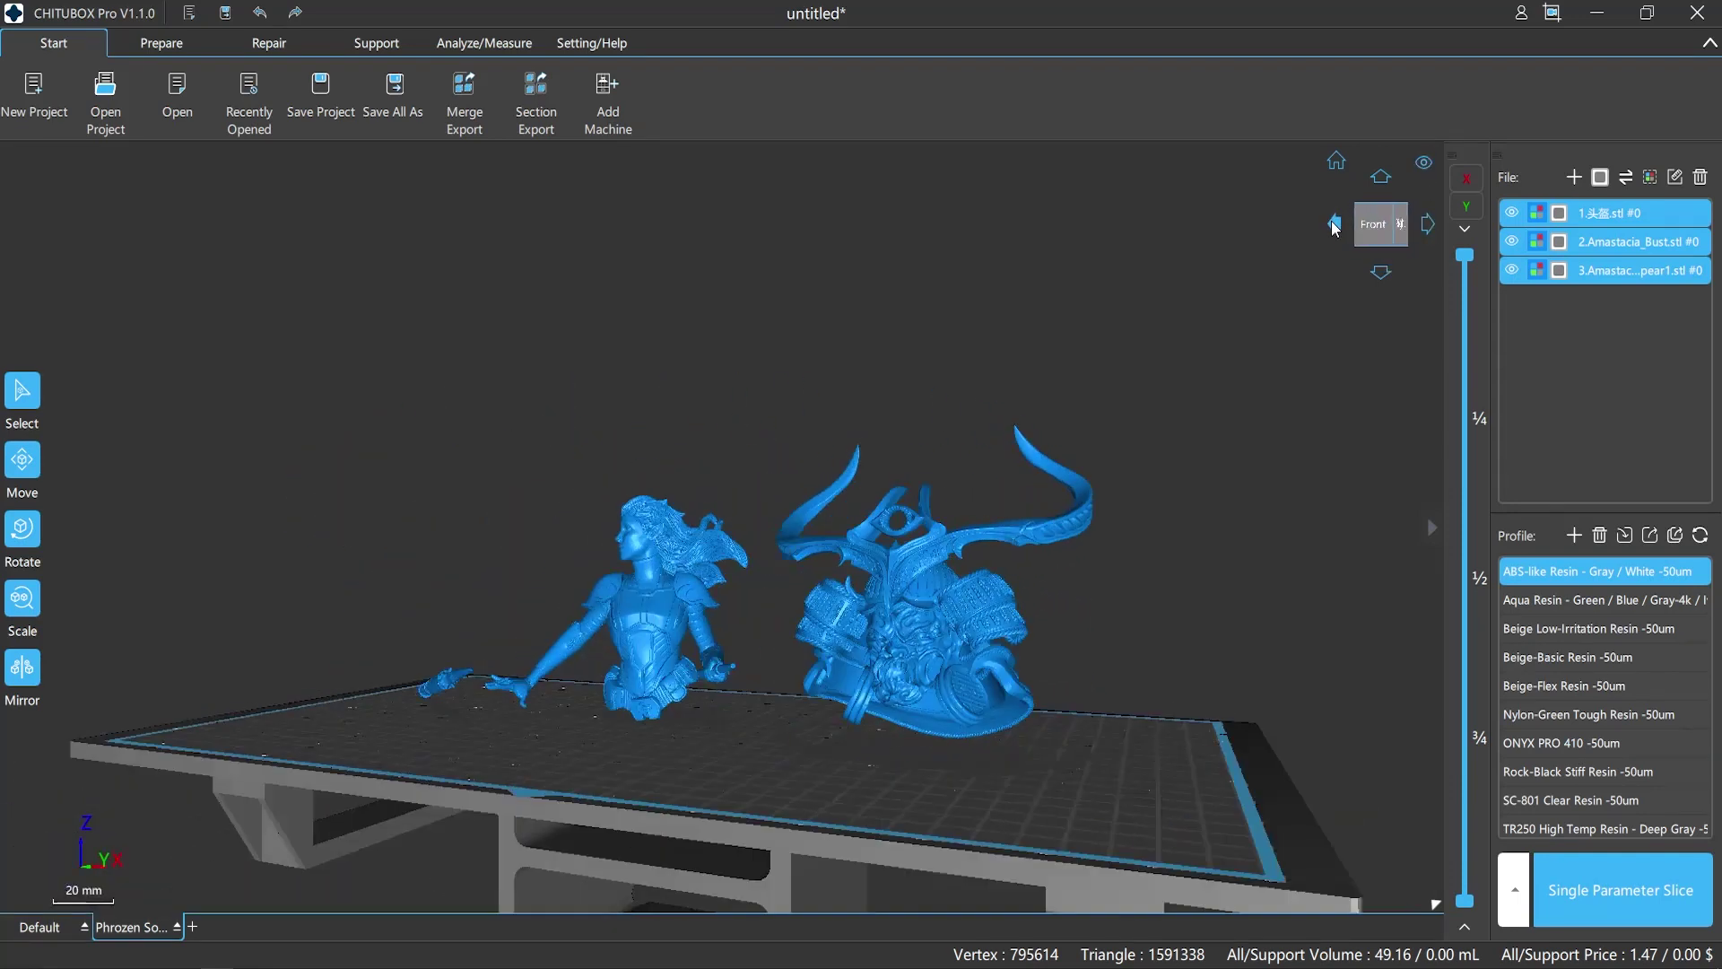
{"action": "left_click", "coordinate": [1381, 273]}
{"action": "left_click", "coordinate": [1382, 273]}
{"action": "left_click_drag", "start_coordinate": [1166, 574], "coordinate": [1289, 640]}
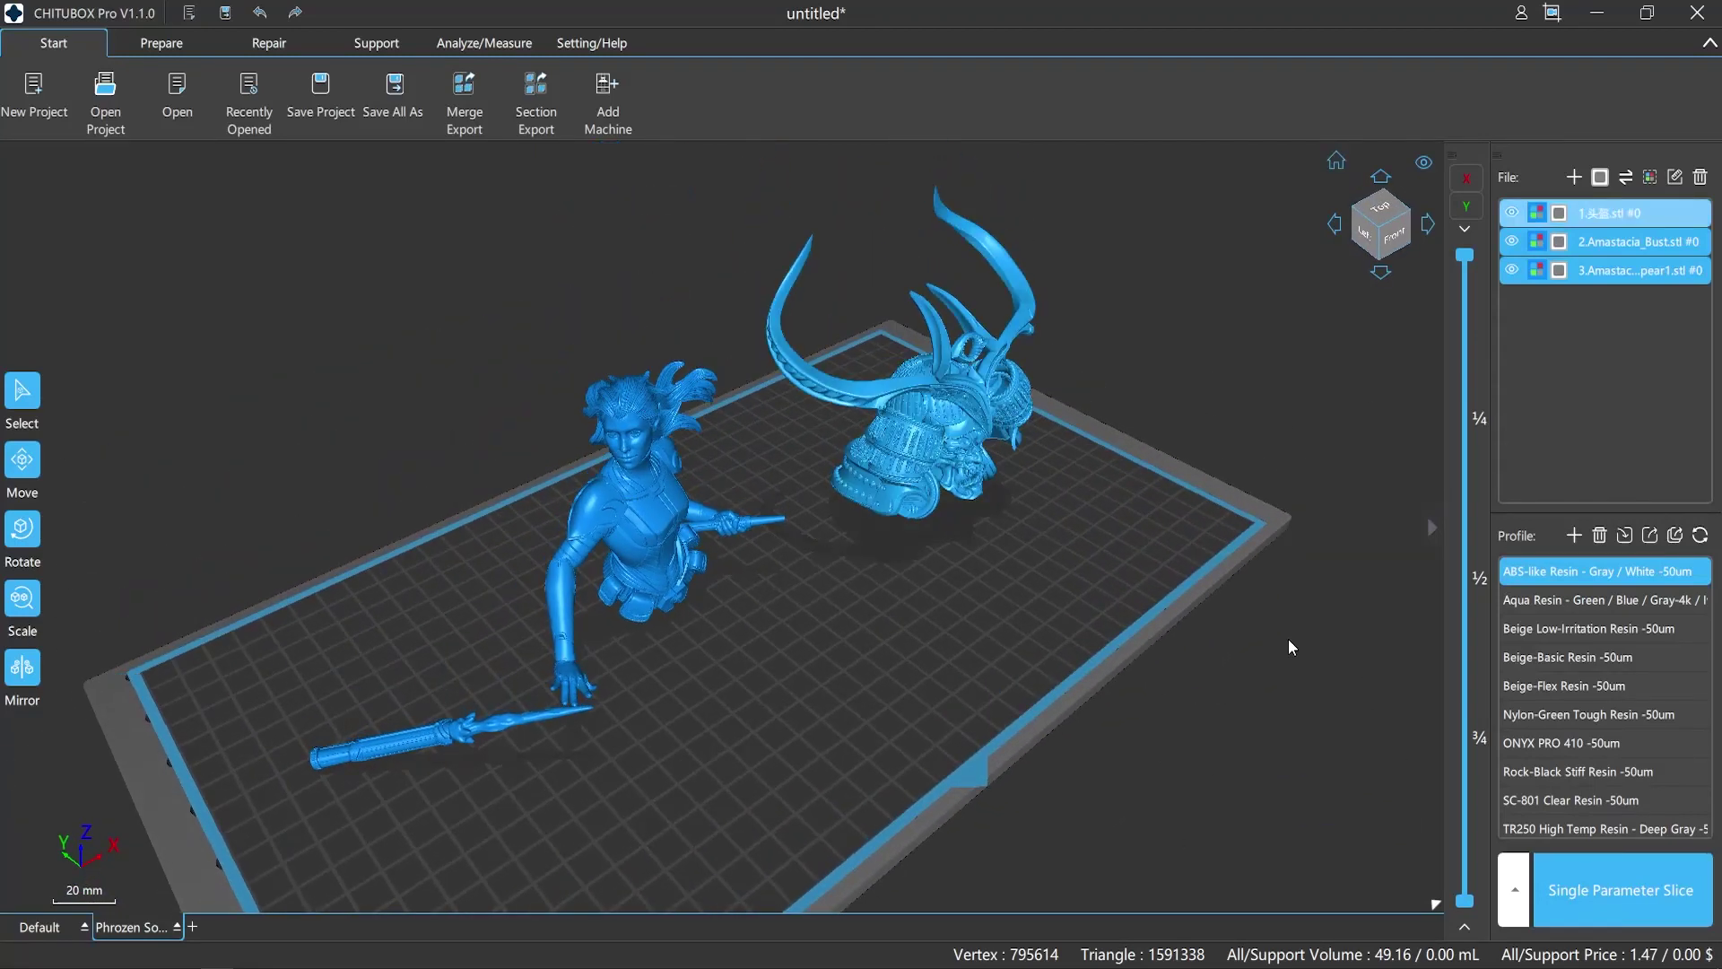
{"action": "left_click", "coordinate": [1430, 528]}
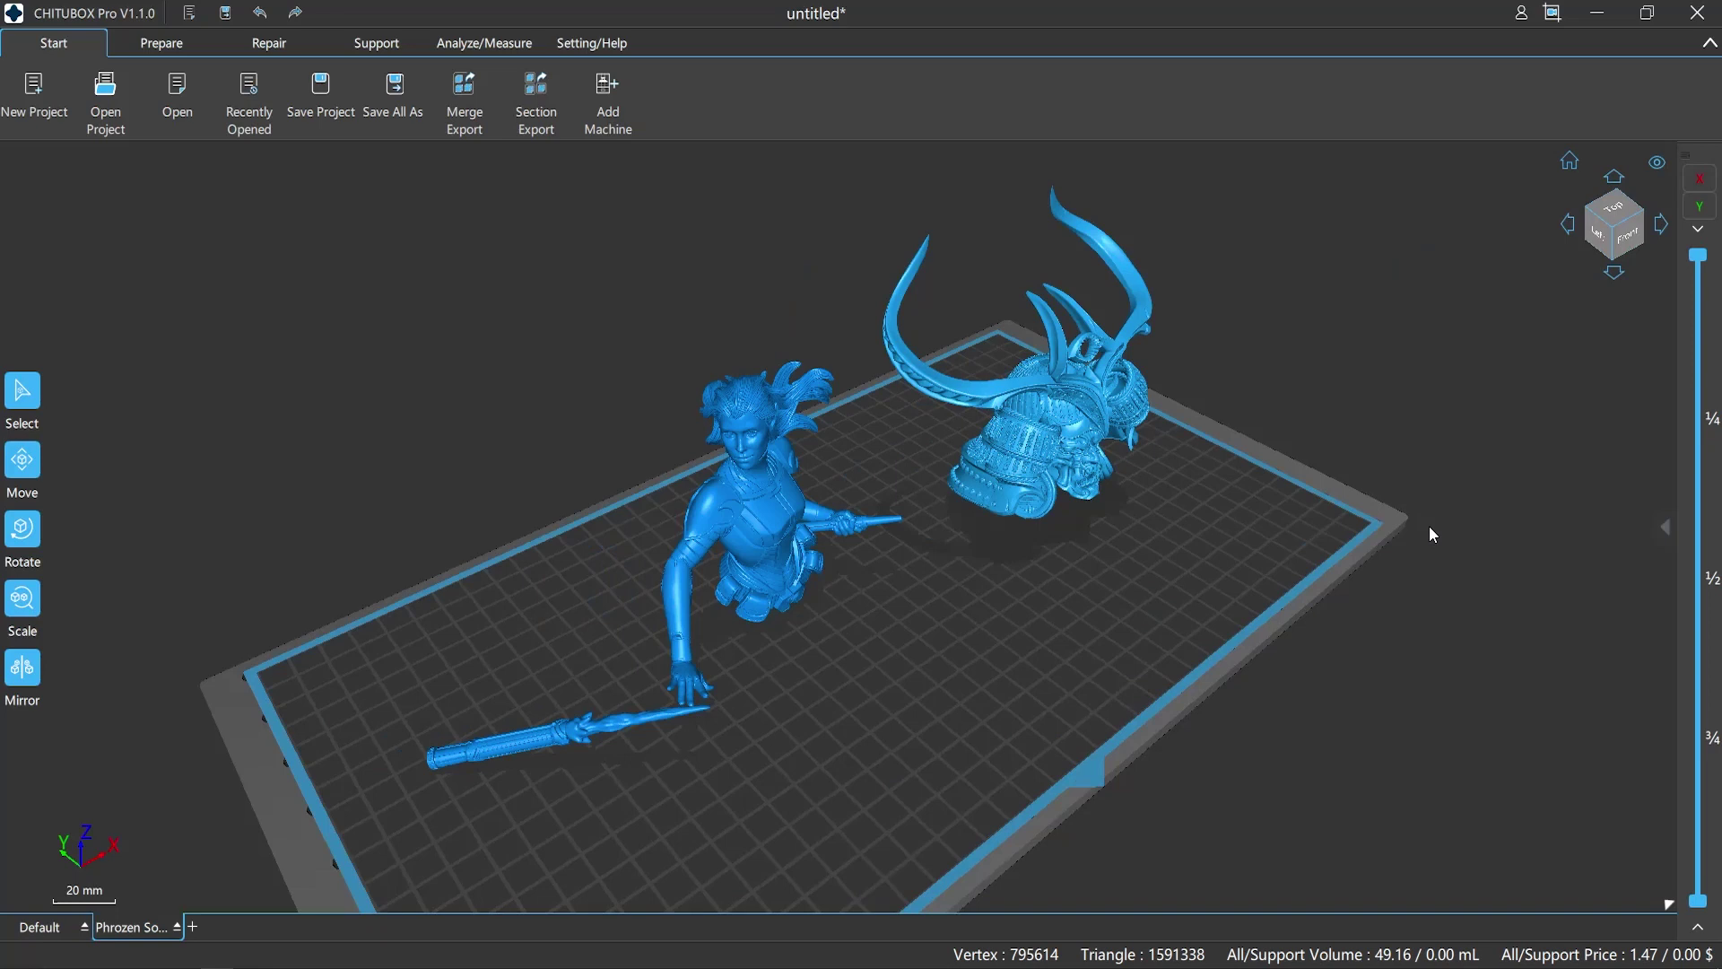
{"action": "left_click", "coordinate": [1667, 529]}
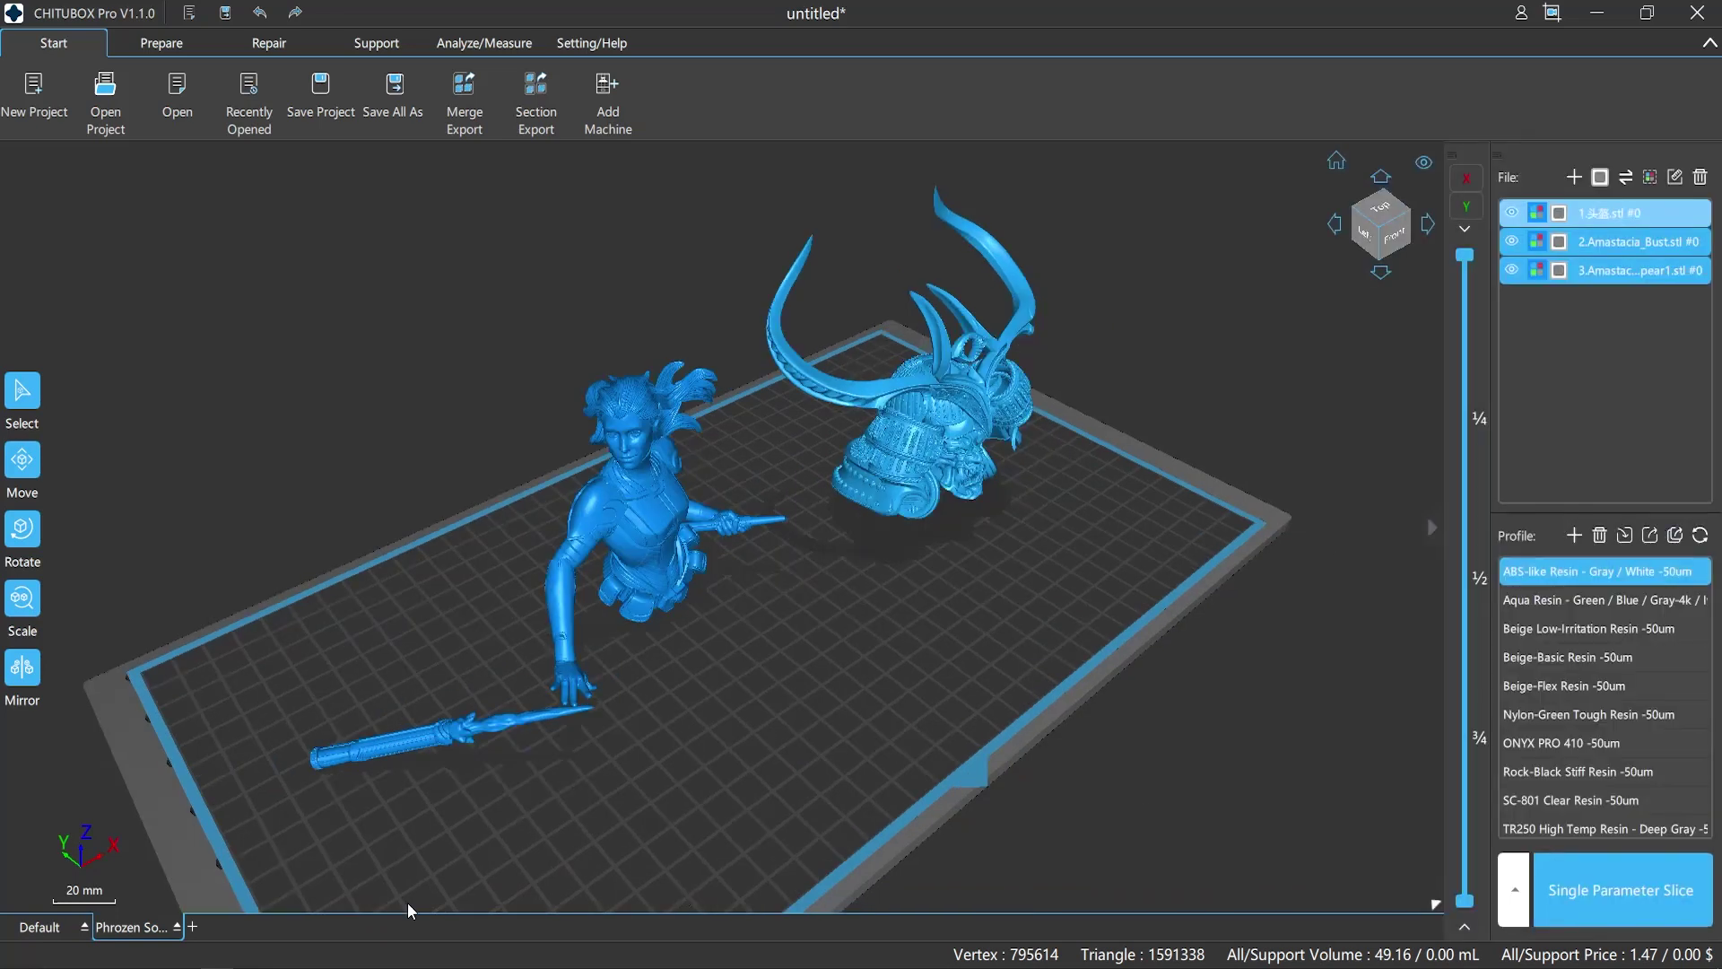
Hide the Phrozen machine's build platform and show it again.
{"action": "left_click", "coordinate": [177, 929]}
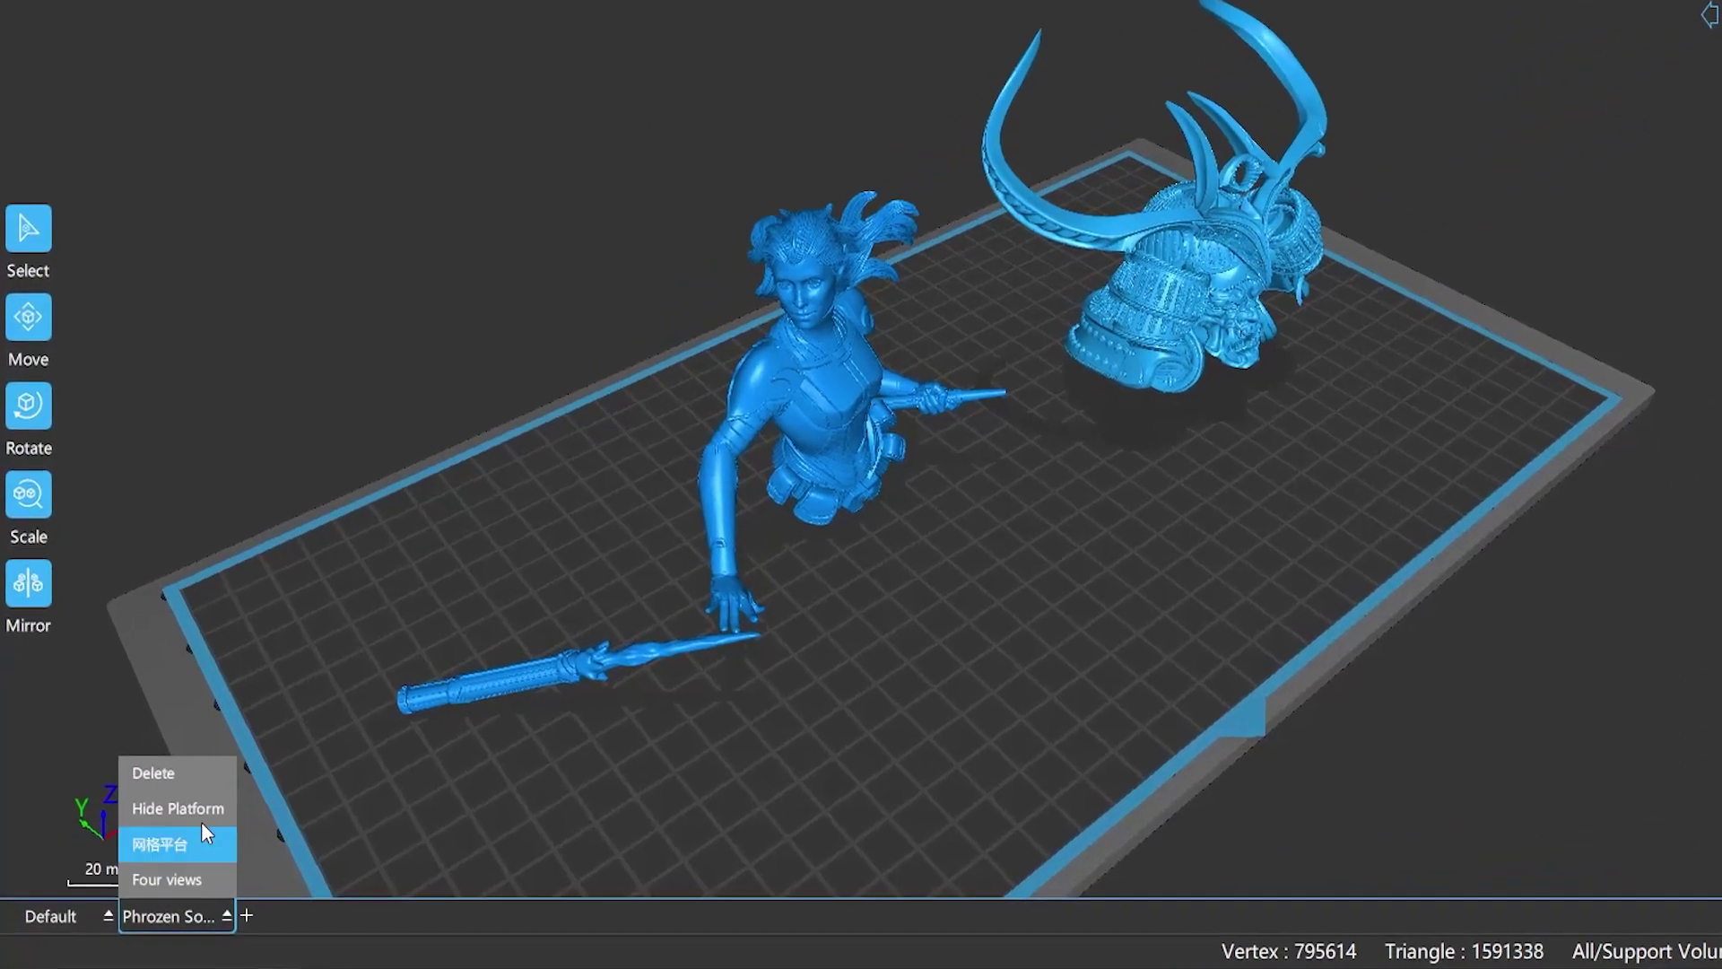
{"action": "left_click", "coordinate": [143, 871]}
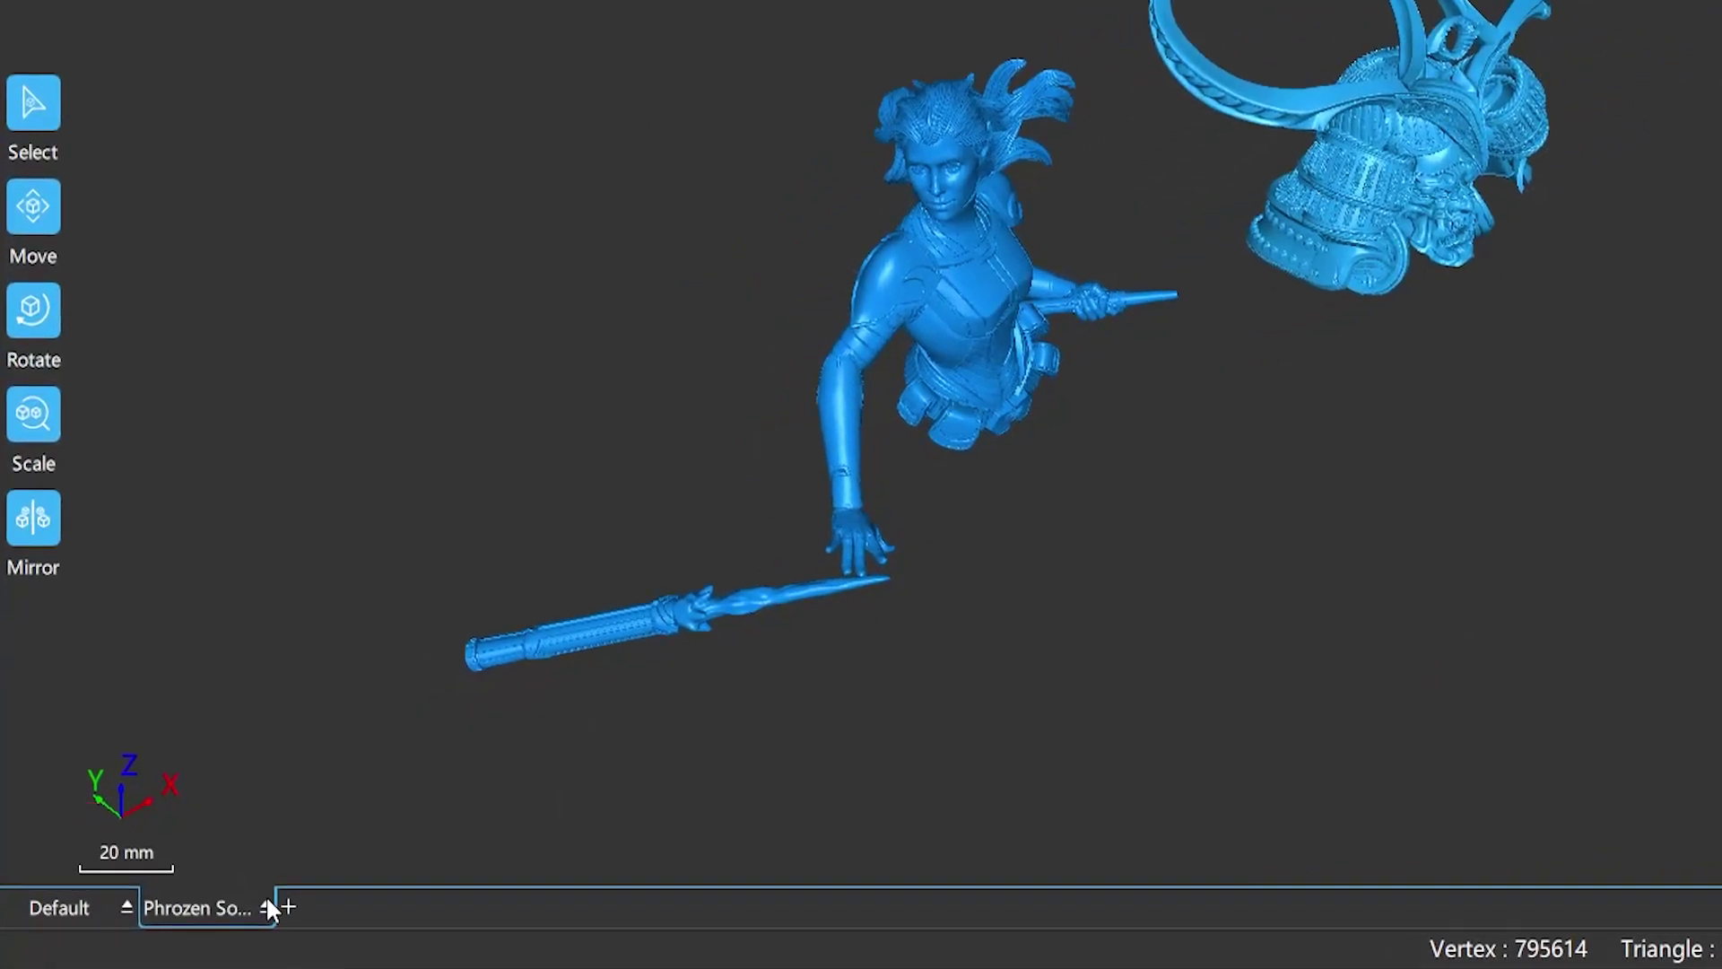
{"action": "left_click", "coordinate": [245, 908]}
{"action": "left_click", "coordinate": [217, 793]}
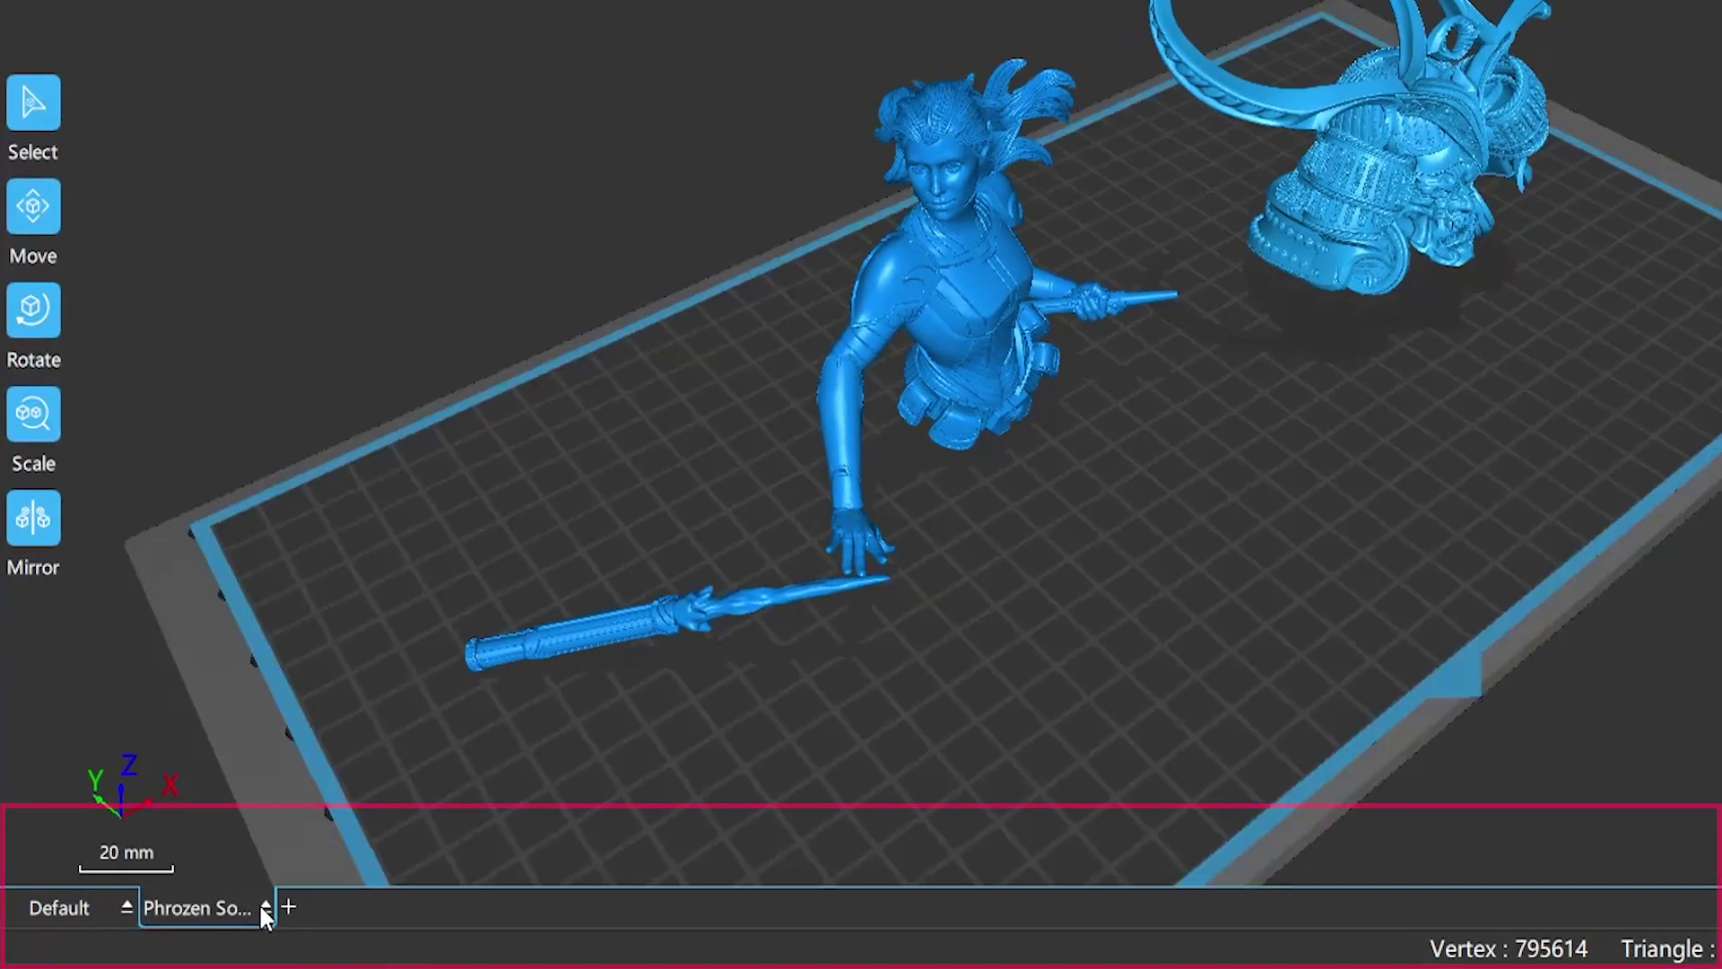
Toggle the grid platform display (网格平台) for the Phrozen machine and restore the original display.
{"action": "left_click", "coordinate": [264, 909]}
{"action": "left_click", "coordinate": [221, 826]}
{"action": "left_click", "coordinate": [265, 907]}
{"action": "left_click", "coordinate": [233, 823]}
Inspect the models in the four-view layout from different directions and return to the single view.
{"action": "left_click", "coordinate": [267, 906]}
{"action": "left_click", "coordinate": [188, 872]}
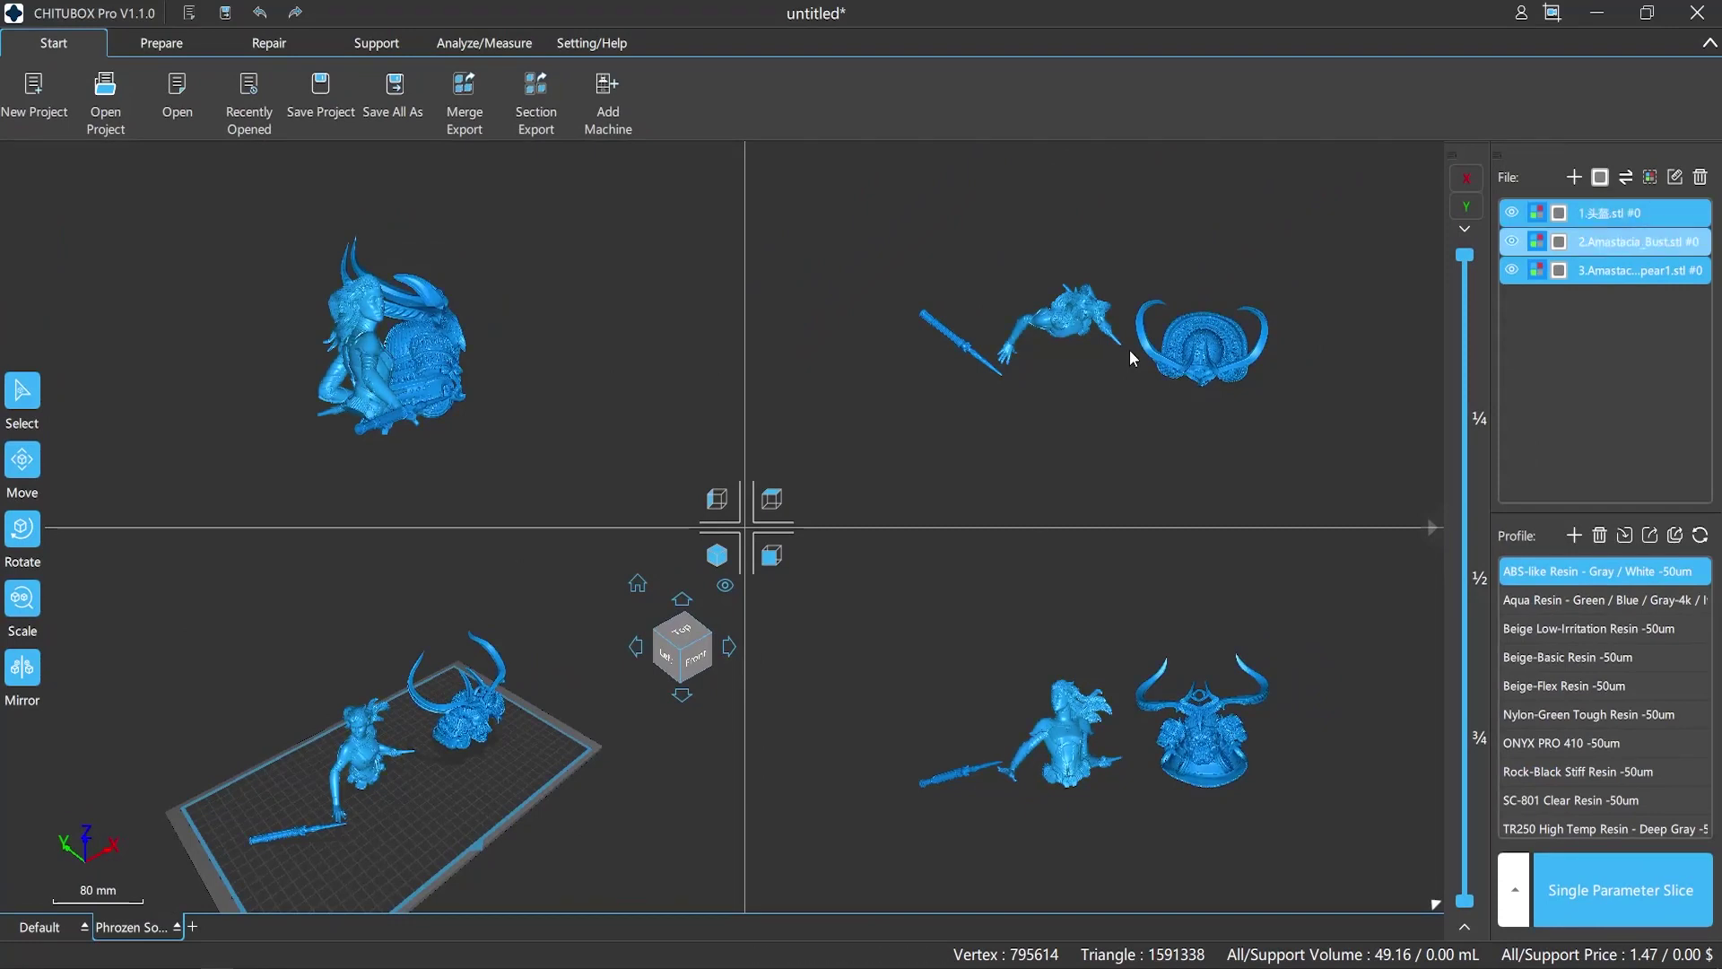
{"action": "mouse_move", "coordinate": [435, 784]}
{"action": "left_mouse_down"}
{"action": "mouse_move", "coordinate": [417, 777]}
{"action": "mouse_move", "coordinate": [409, 812]}
{"action": "mouse_move", "coordinate": [481, 769]}
{"action": "mouse_move", "coordinate": [421, 809]}
{"action": "left_mouse_up"}
{"action": "left_click", "coordinate": [730, 648]}
{"action": "left_click", "coordinate": [636, 647]}
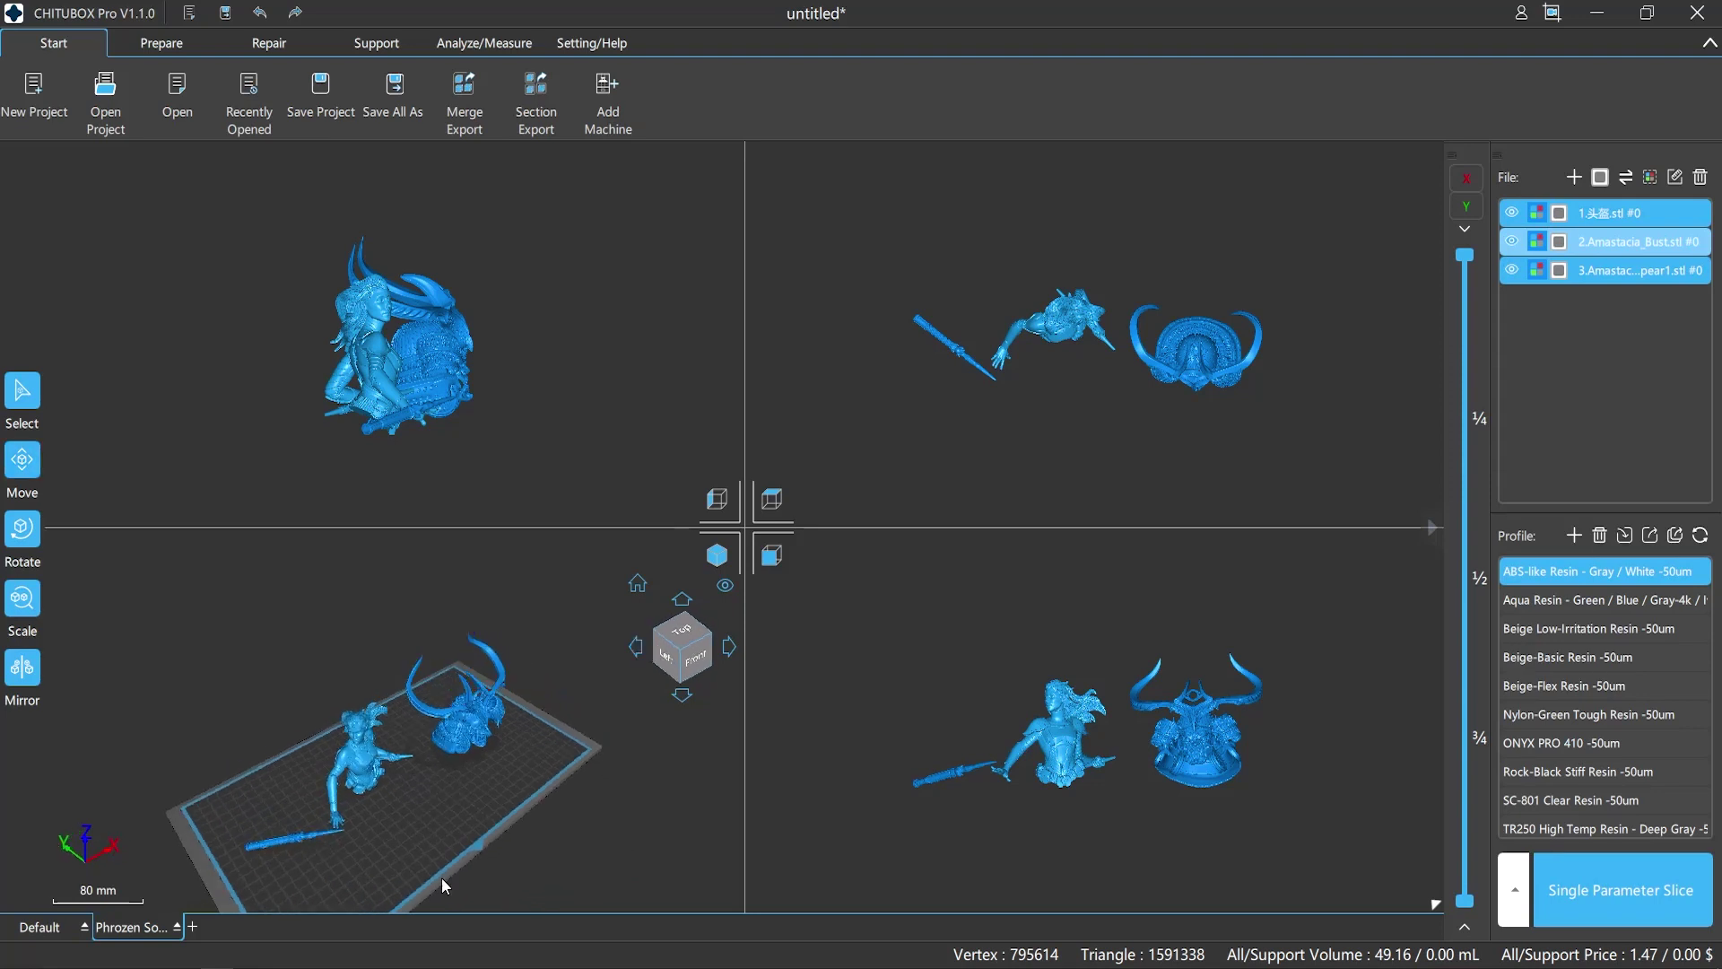
{"action": "left_click", "coordinate": [617, 838]}
{"action": "left_click", "coordinate": [177, 928]}
{"action": "left_click", "coordinate": [152, 897]}
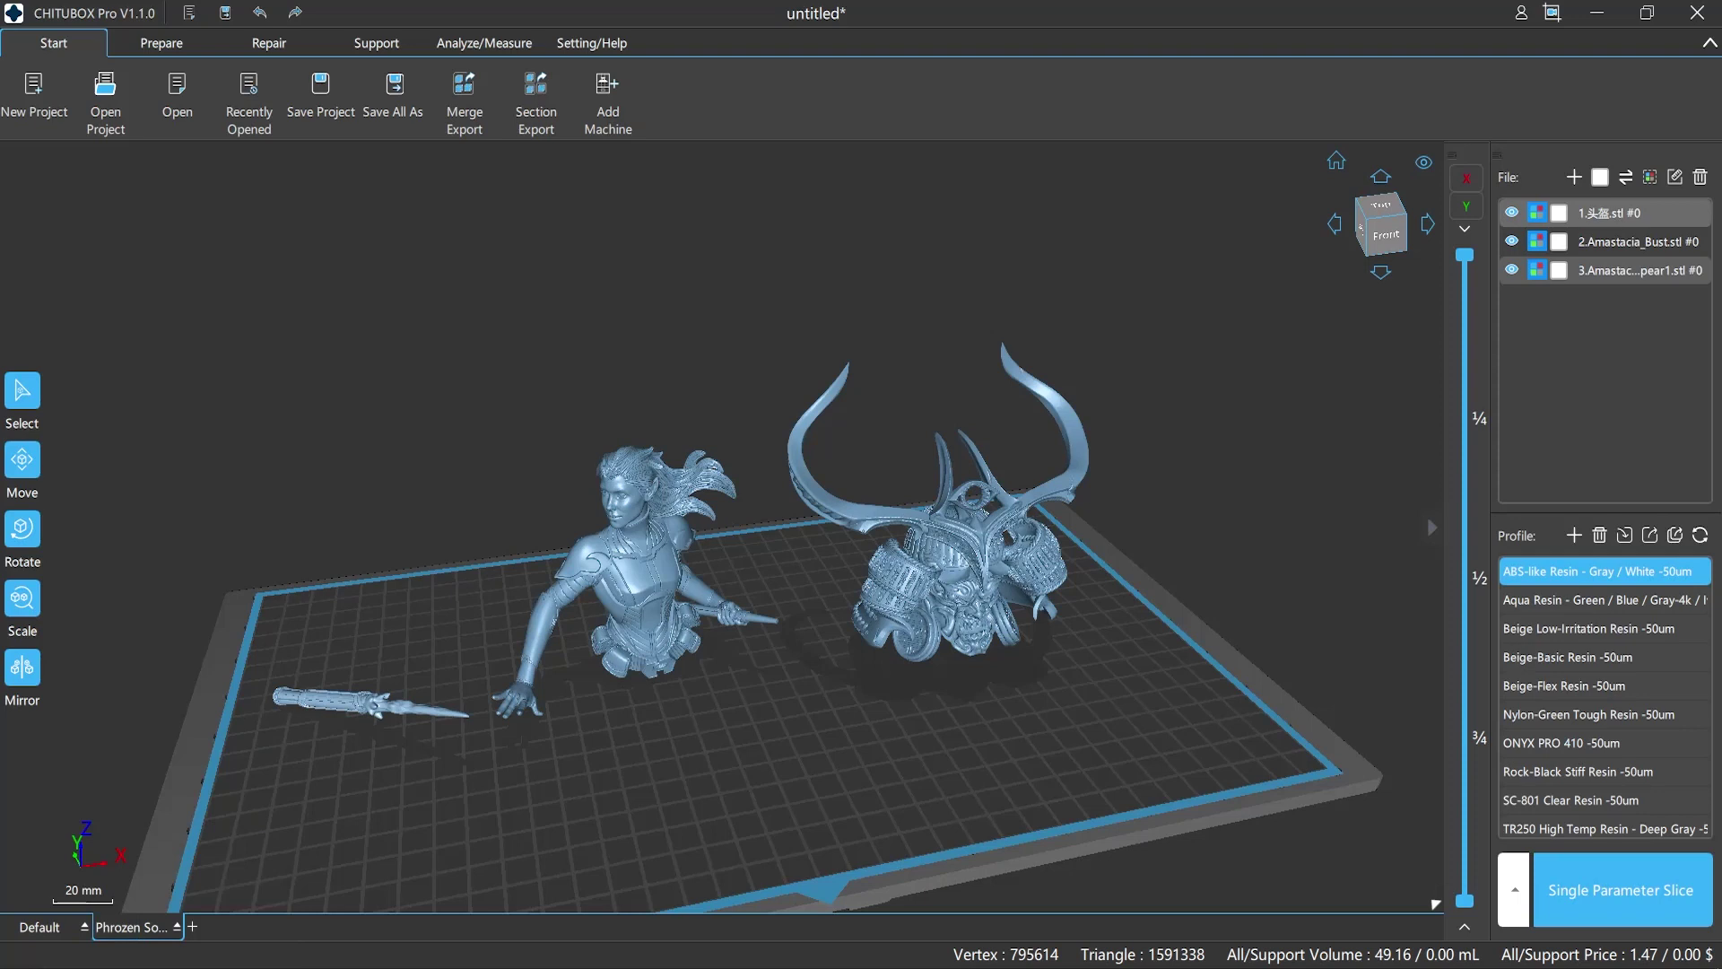
Select all models on the plate and clear the selection.
{"action": "left_click", "coordinate": [23, 391]}
{"action": "left_click", "coordinate": [166, 580]}
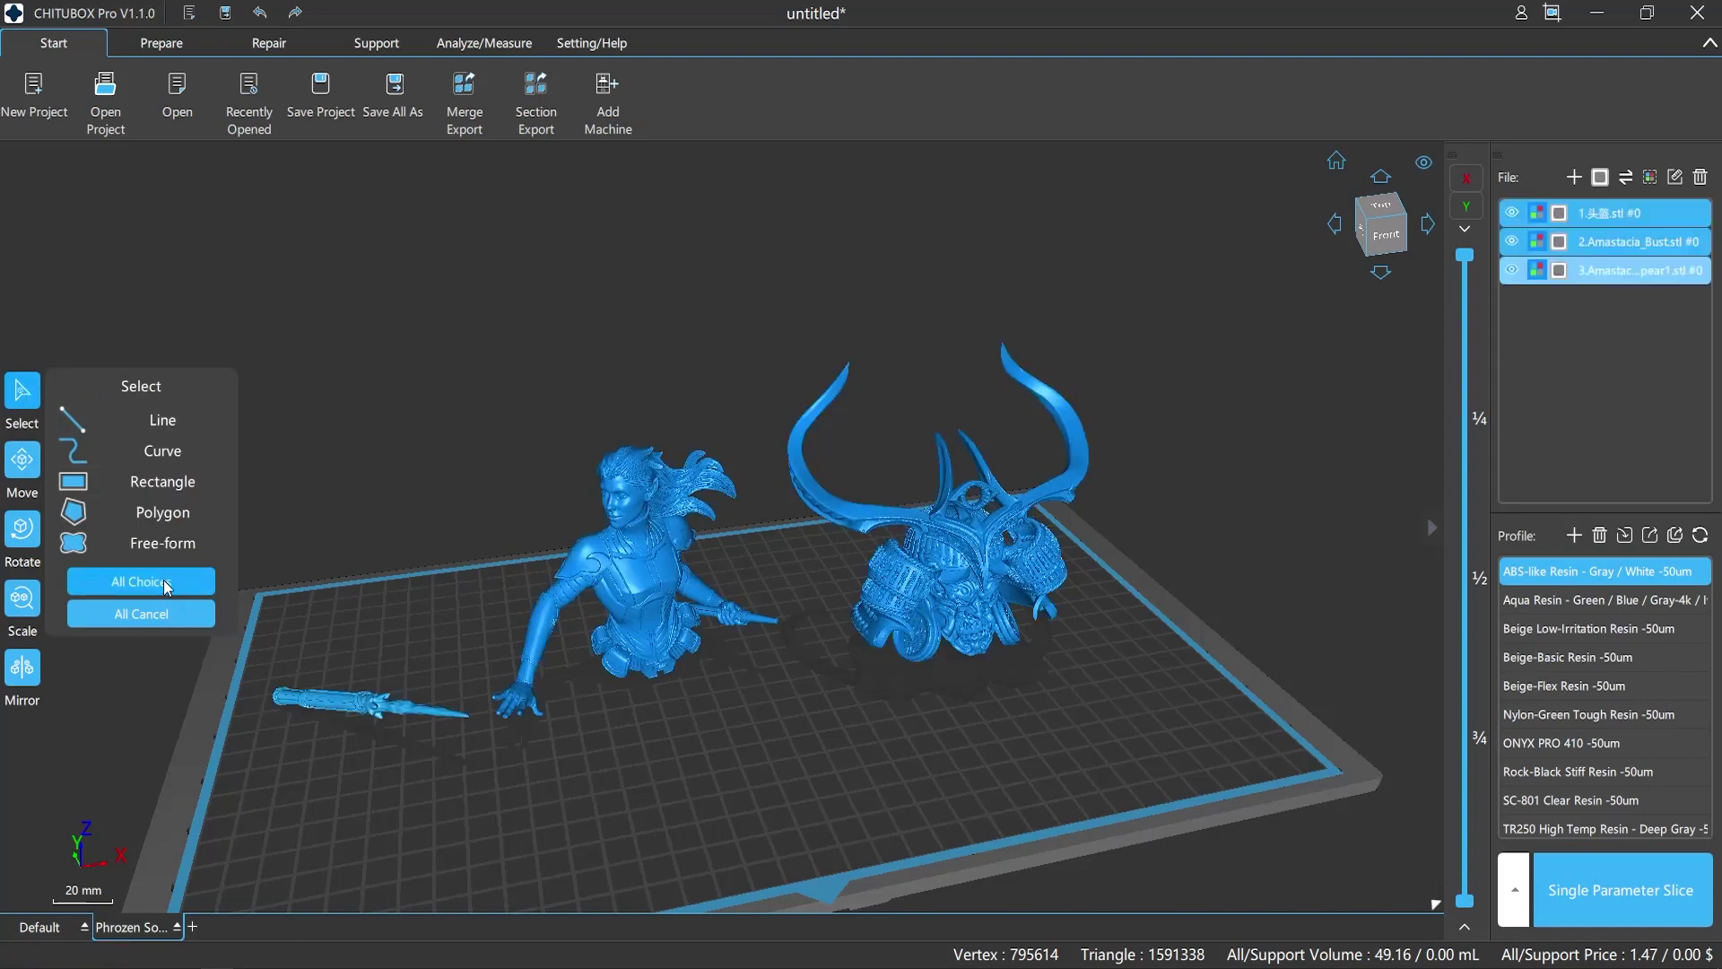
{"action": "left_click", "coordinate": [164, 612]}
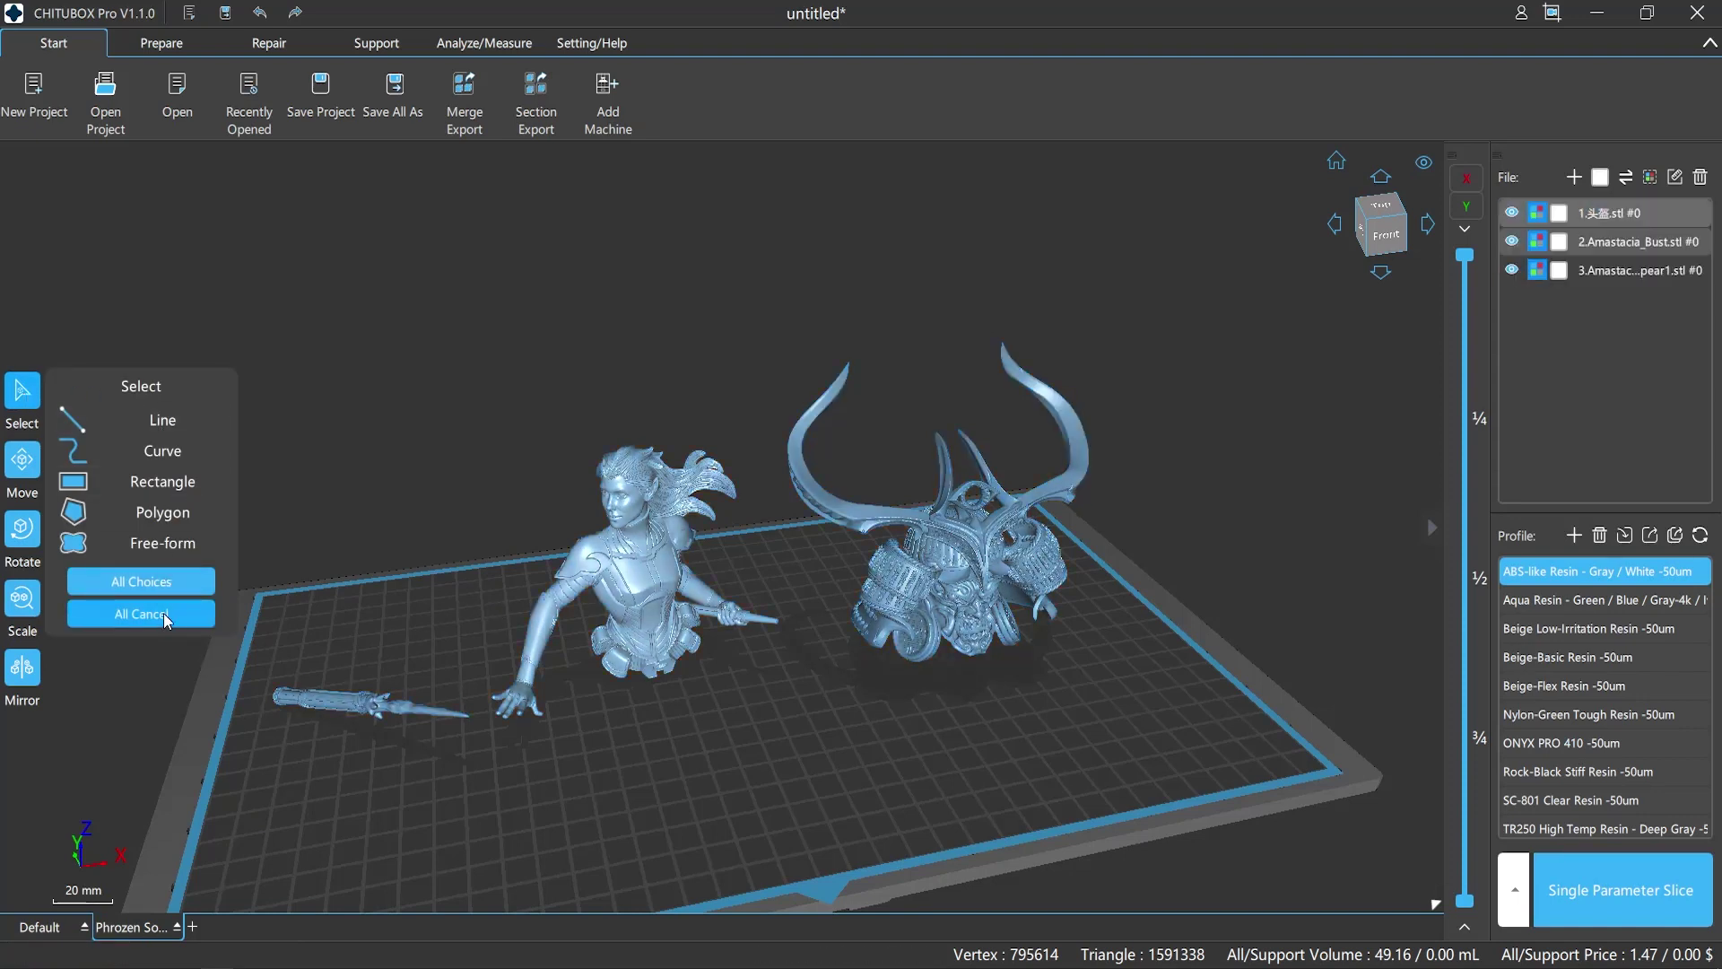
Select the spear and the bust with a curve drawn across them, and clear the selection.
{"action": "left_click", "coordinate": [165, 443]}
{"action": "left_click", "coordinate": [356, 704]}
{"action": "left_click", "coordinate": [532, 635]}
{"action": "double_click", "coordinate": [640, 603]}
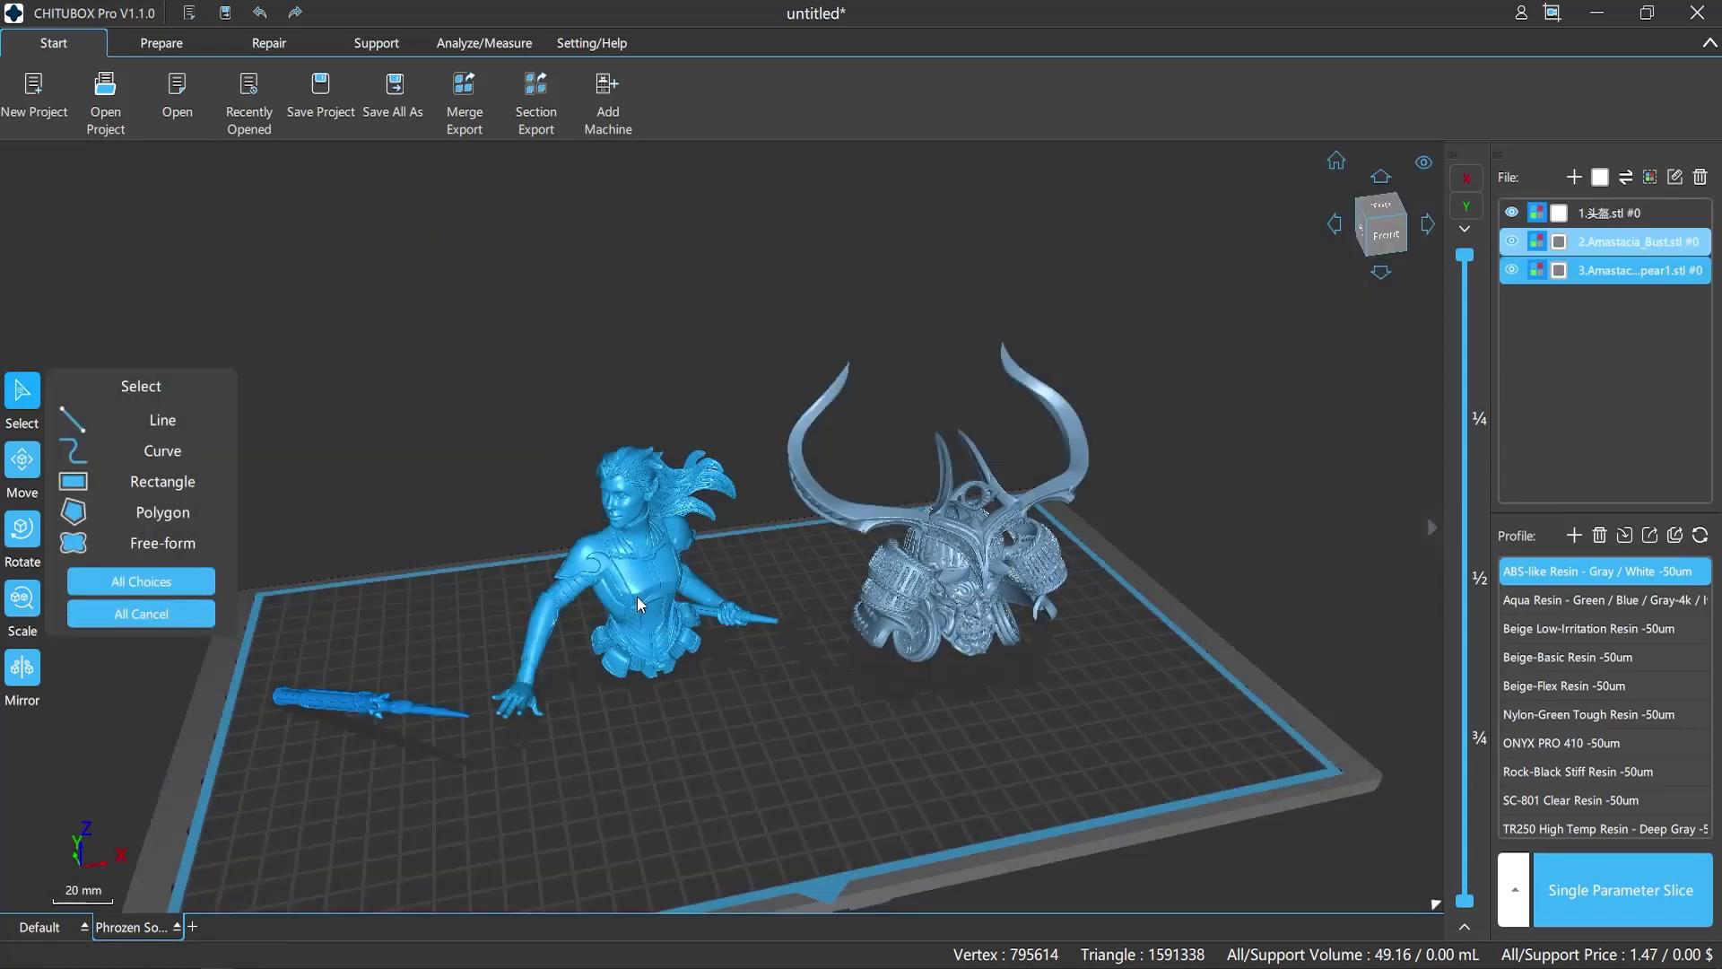
{"action": "left_click", "coordinate": [153, 606]}
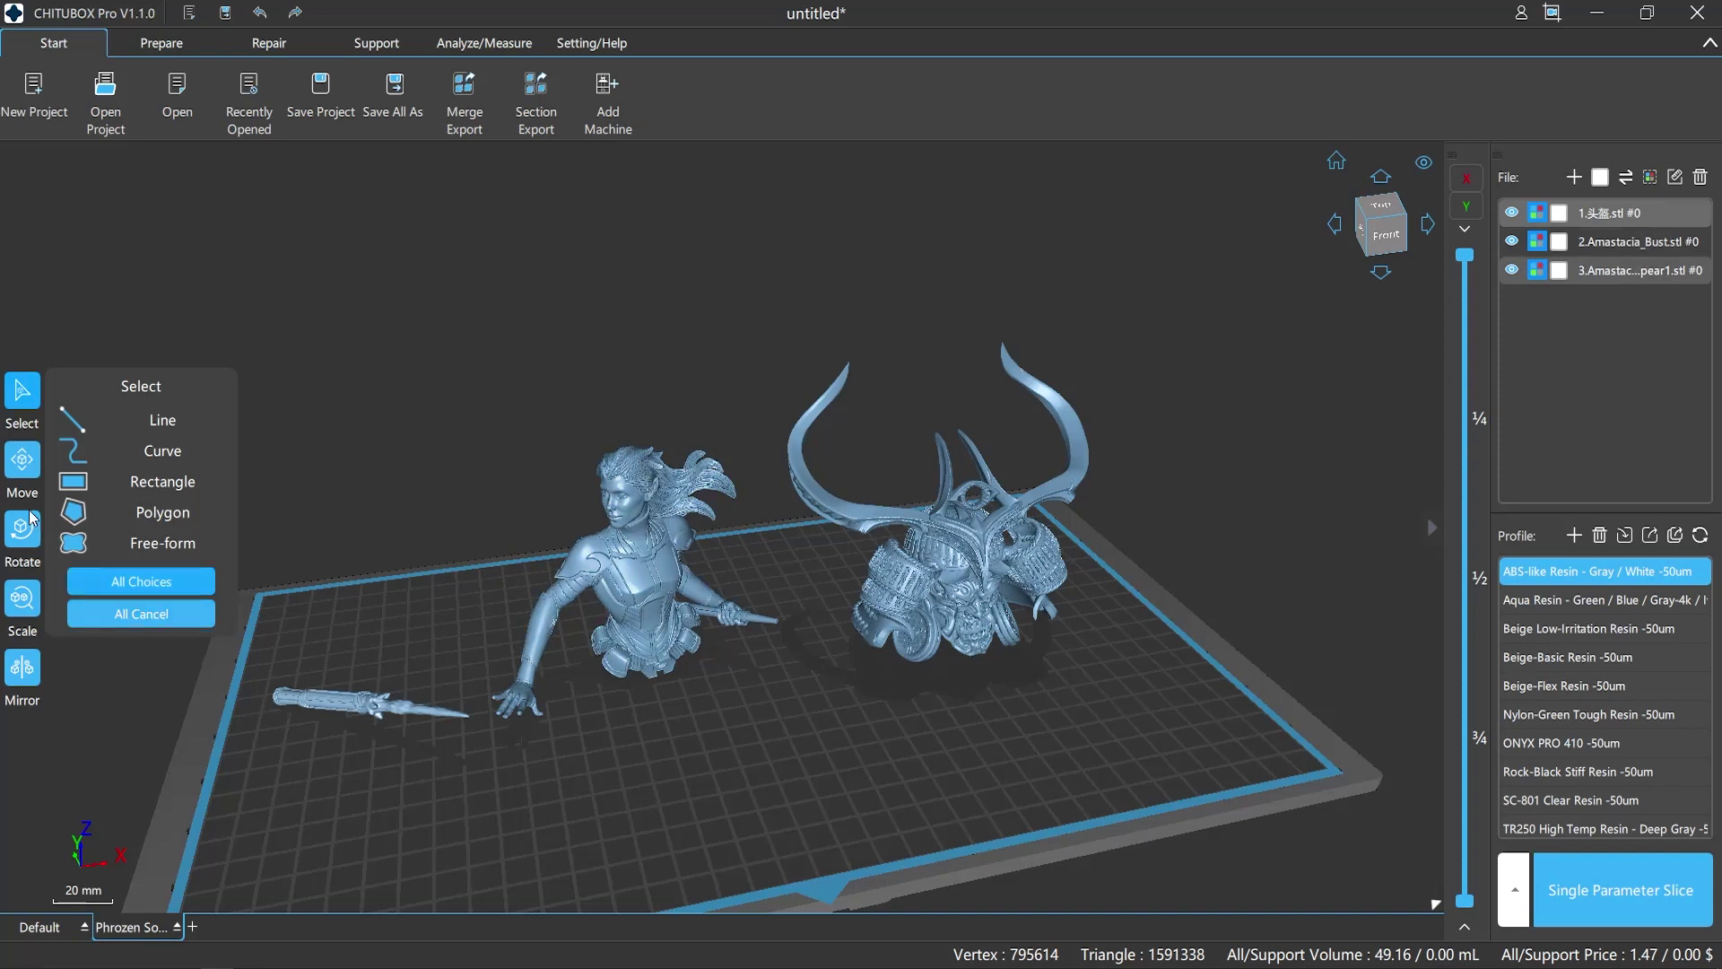
Move the bust freely on the build plate with the Move tool and reset its position.
{"action": "left_click", "coordinate": [22, 462]}
{"action": "left_click", "coordinate": [531, 590]}
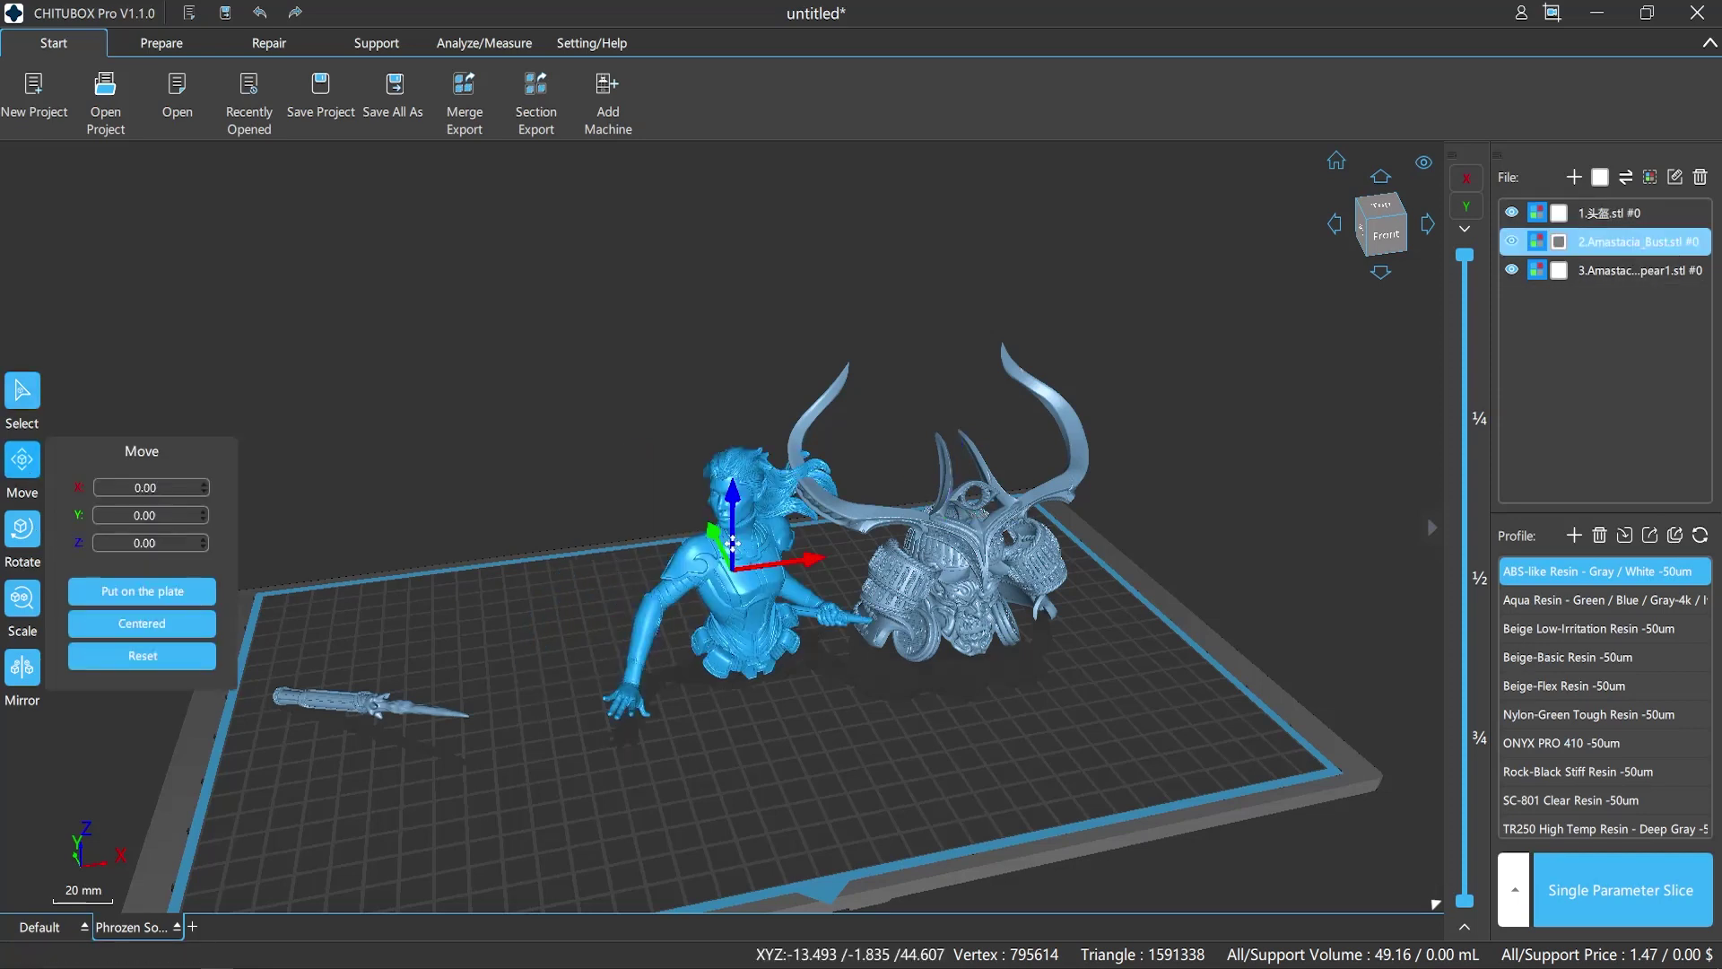
{"action": "mouse_move", "coordinate": [732, 538]}
{"action": "left_mouse_down"}
{"action": "mouse_move", "coordinate": [709, 90]}
{"action": "mouse_move", "coordinate": [746, 579]}
{"action": "mouse_move", "coordinate": [1032, 538]}
{"action": "mouse_move", "coordinate": [744, 557]}
{"action": "left_mouse_up"}
{"action": "left_click_drag", "start_coordinate": [619, 504], "coordinate": [671, 688]}
{"action": "left_click", "coordinate": [142, 660]}
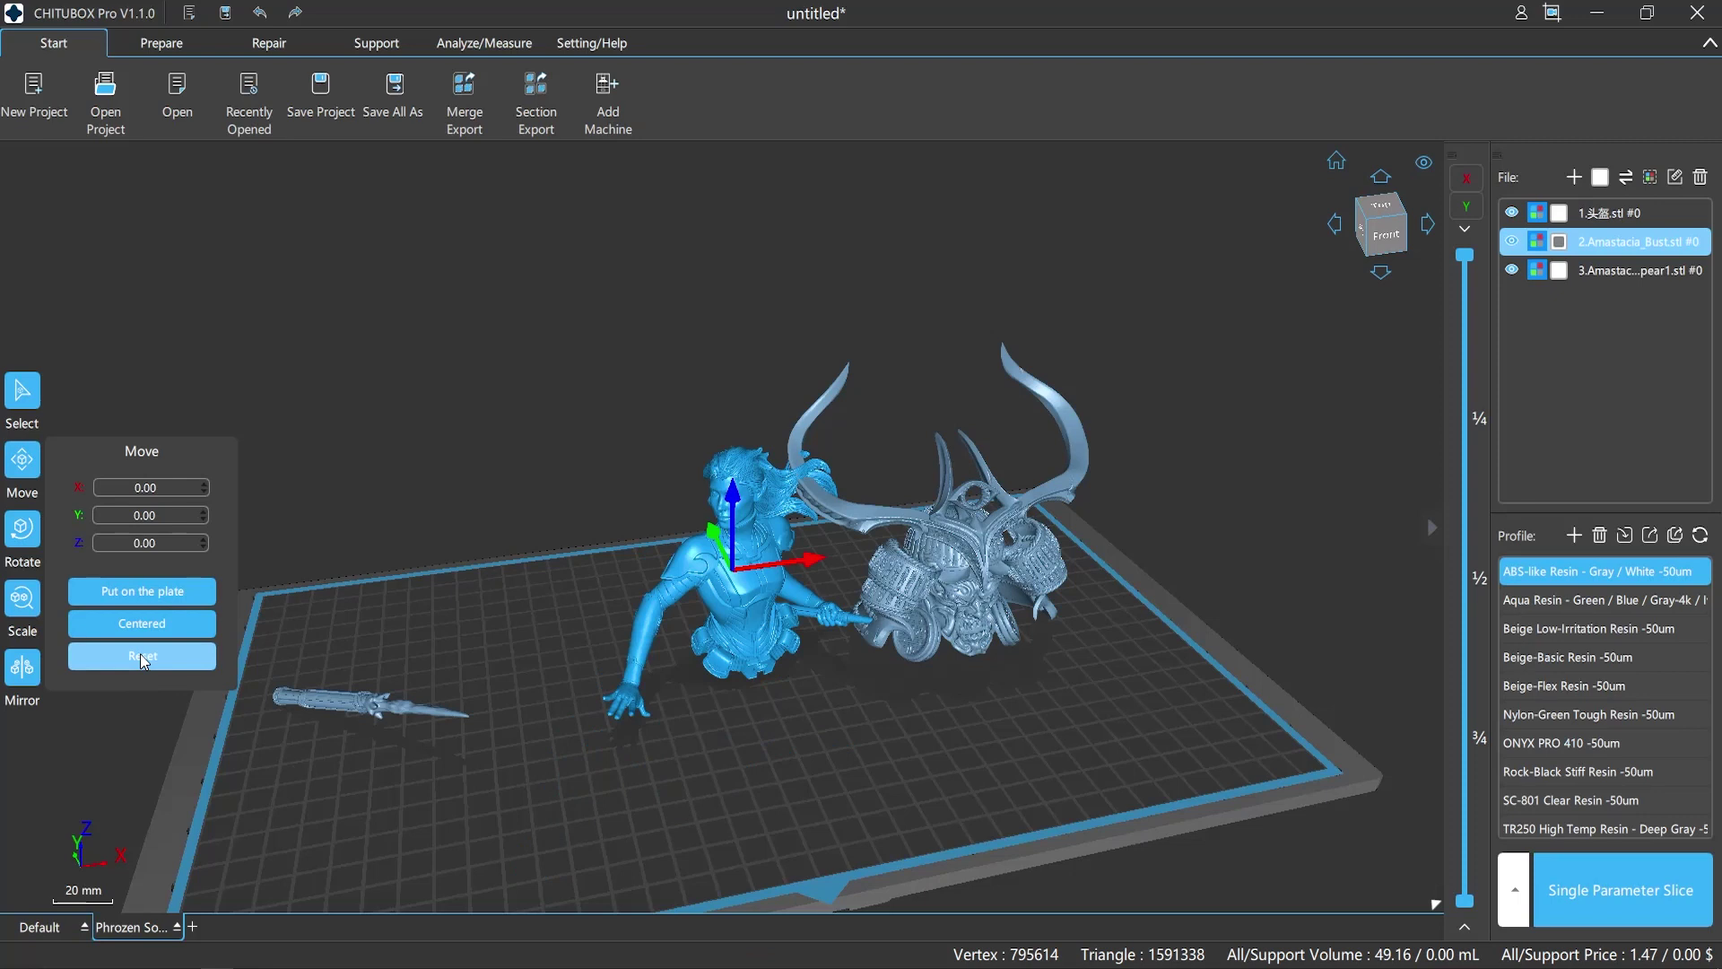
Try rotating the bust, including 23° about the X axis, and reset its rotation.
{"action": "left_click", "coordinate": [22, 529]}
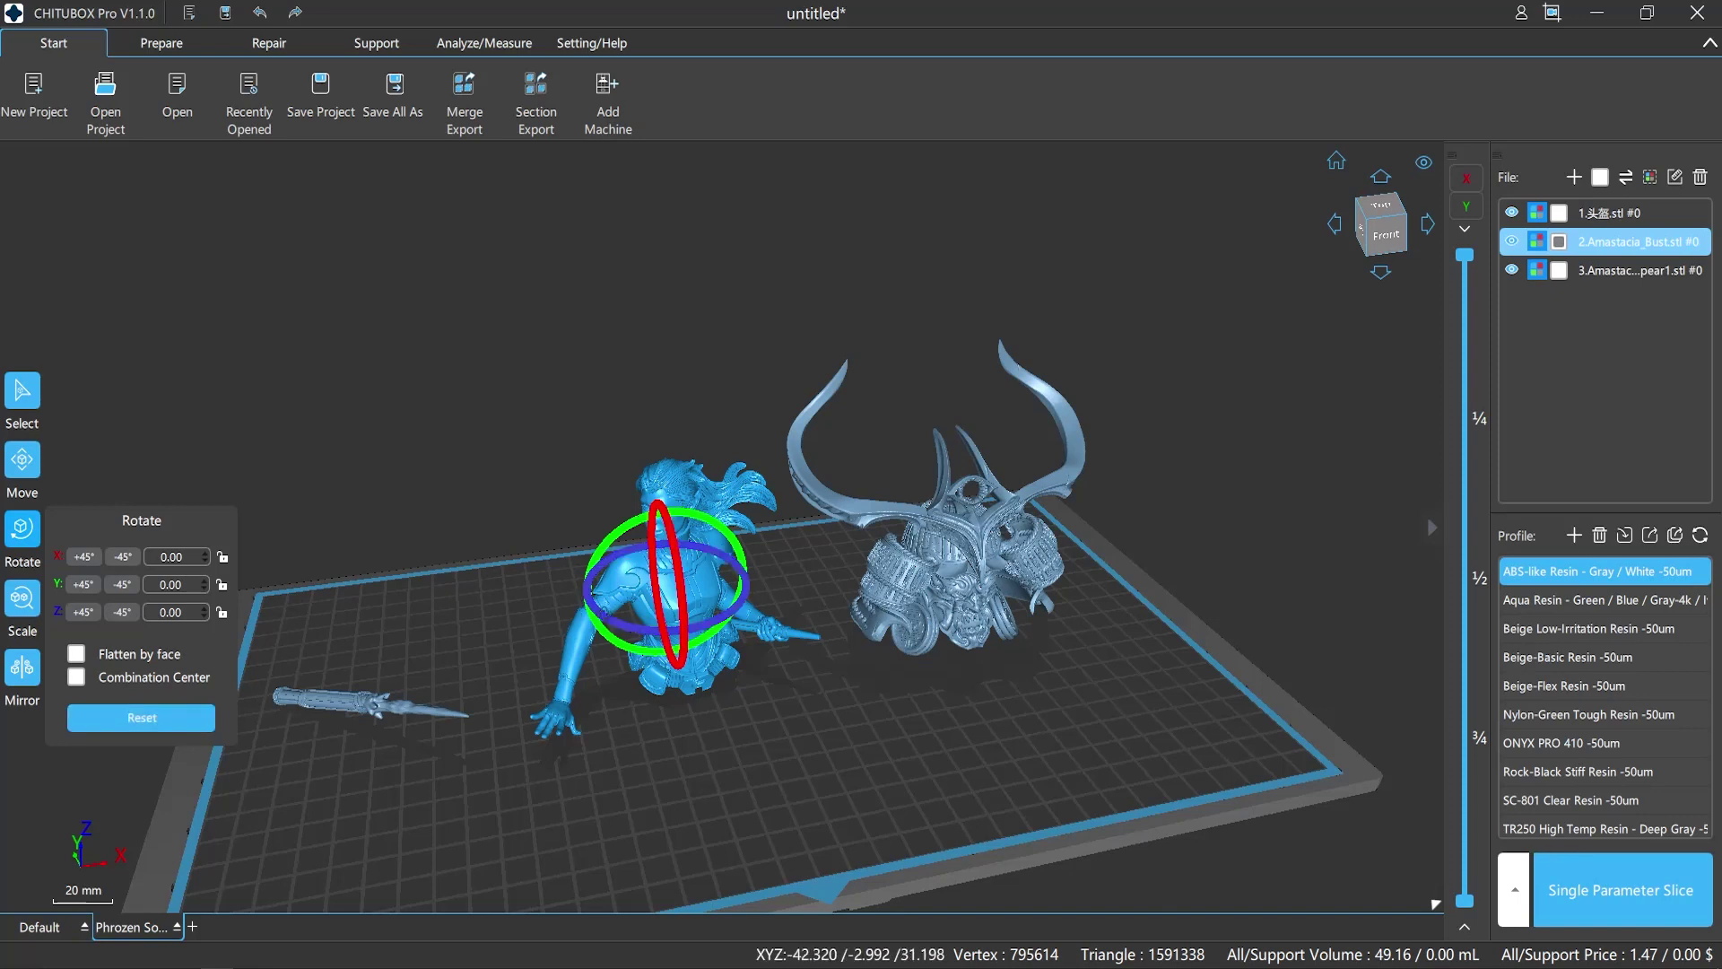
{"action": "left_click_drag", "start_coordinate": [593, 606], "coordinate": [639, 606]}
{"action": "scroll", "coordinate": [204, 553], "scroll_direction": "up", "scroll_amount": 20}
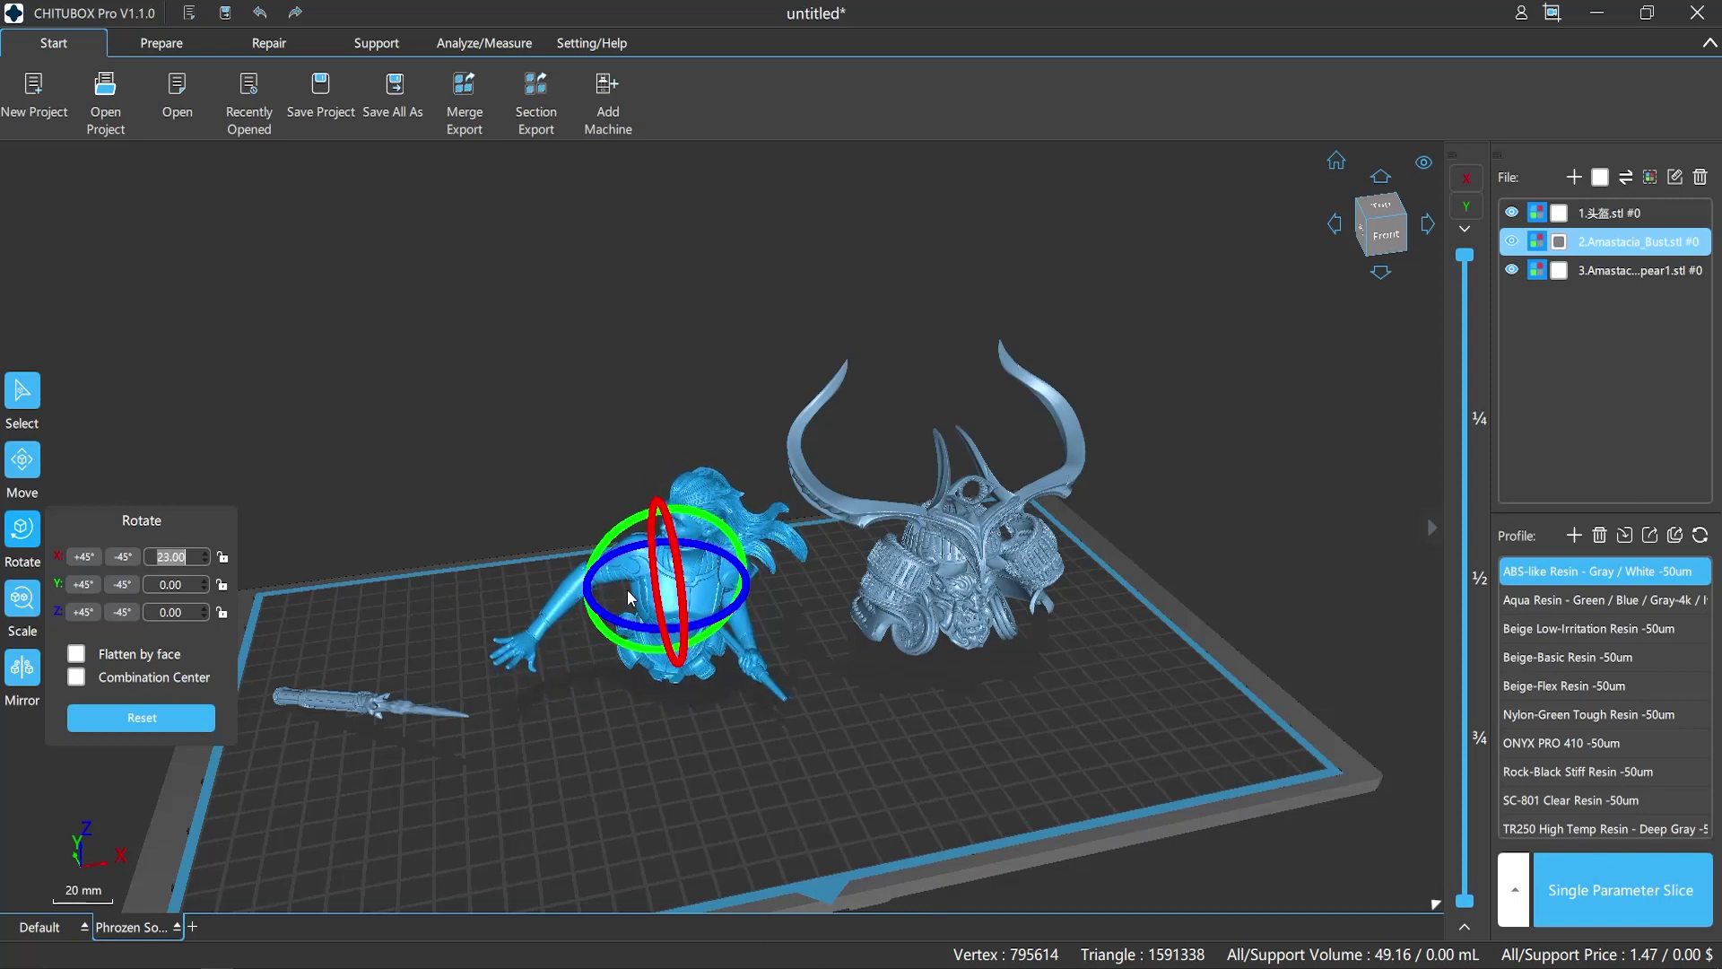
{"action": "left_click", "coordinate": [117, 719]}
{"action": "left_click", "coordinate": [31, 554]}
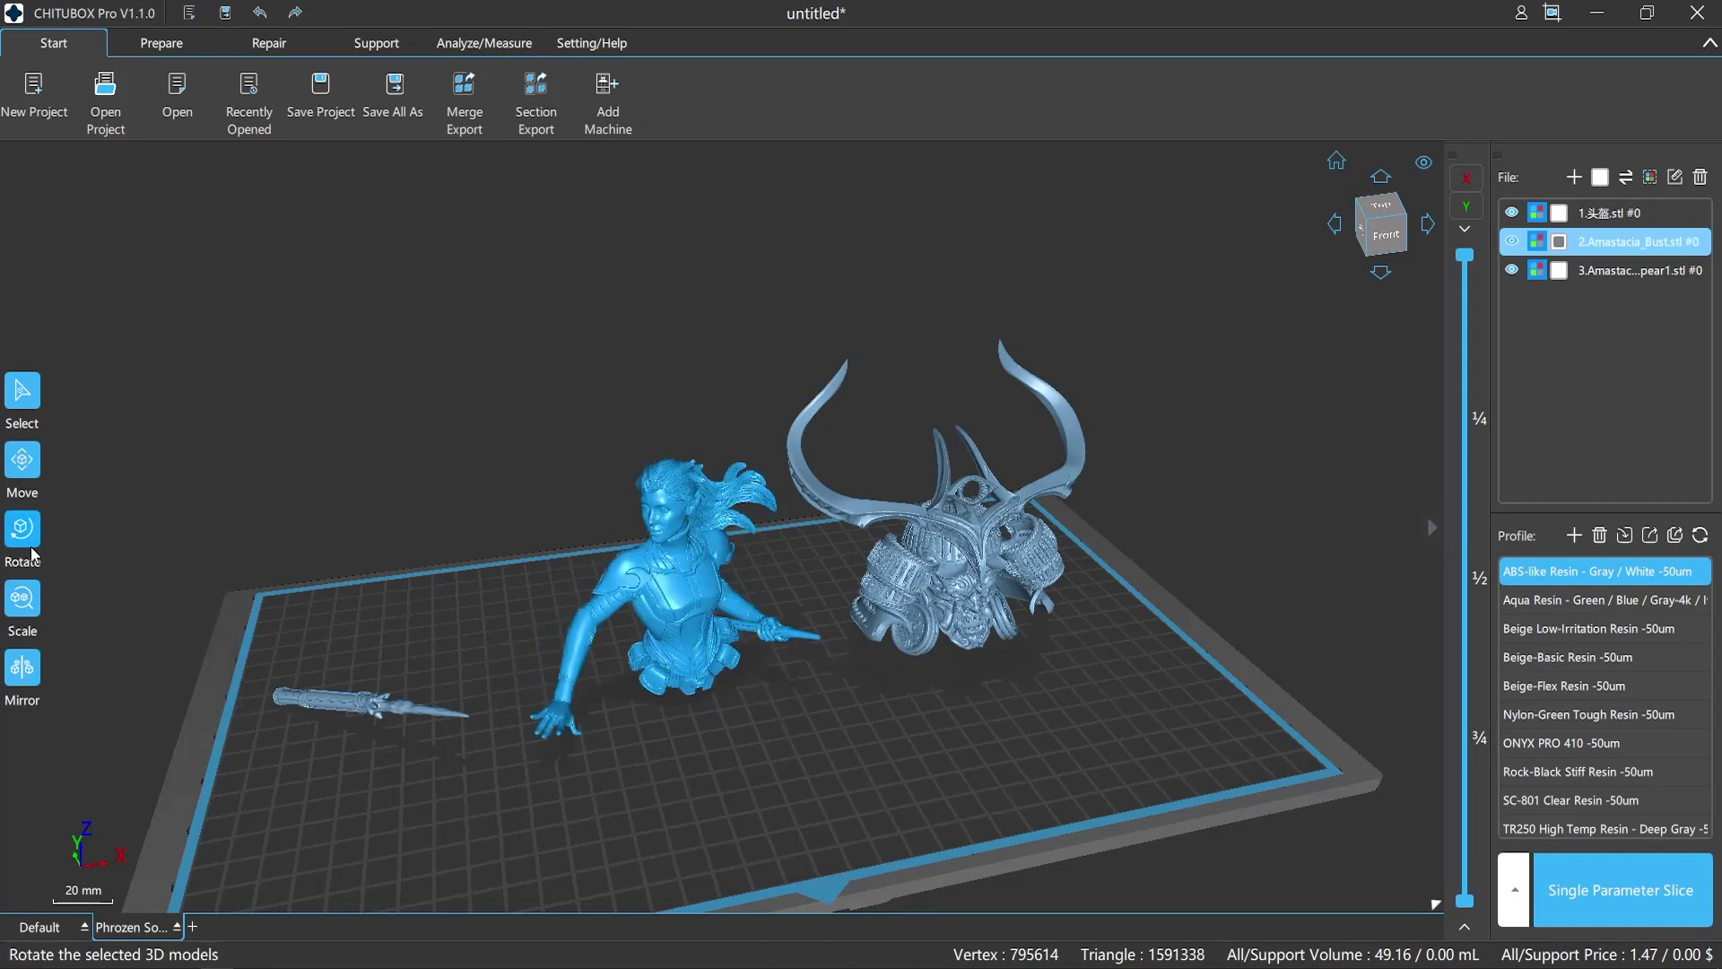
Scale the bust uniformly to 135% with the ratio locked, and clear the selection.
{"action": "left_click", "coordinate": [22, 599]}
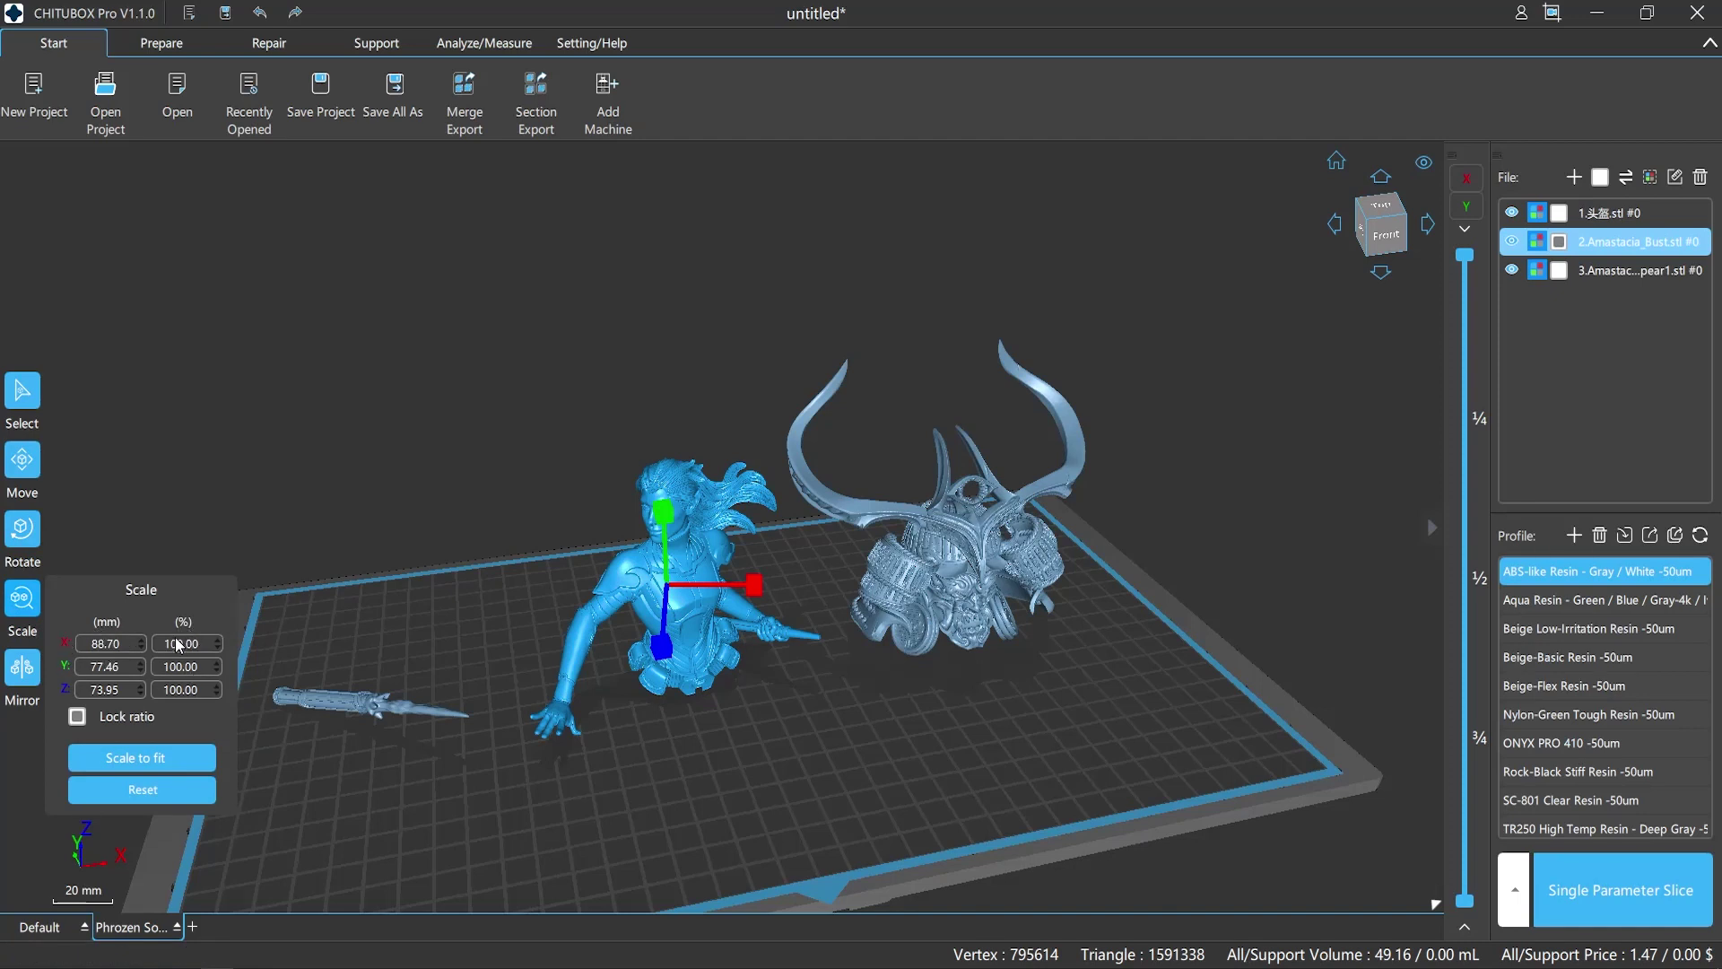
{"action": "left_click_drag", "start_coordinate": [217, 639], "coordinate": [218, 696]}
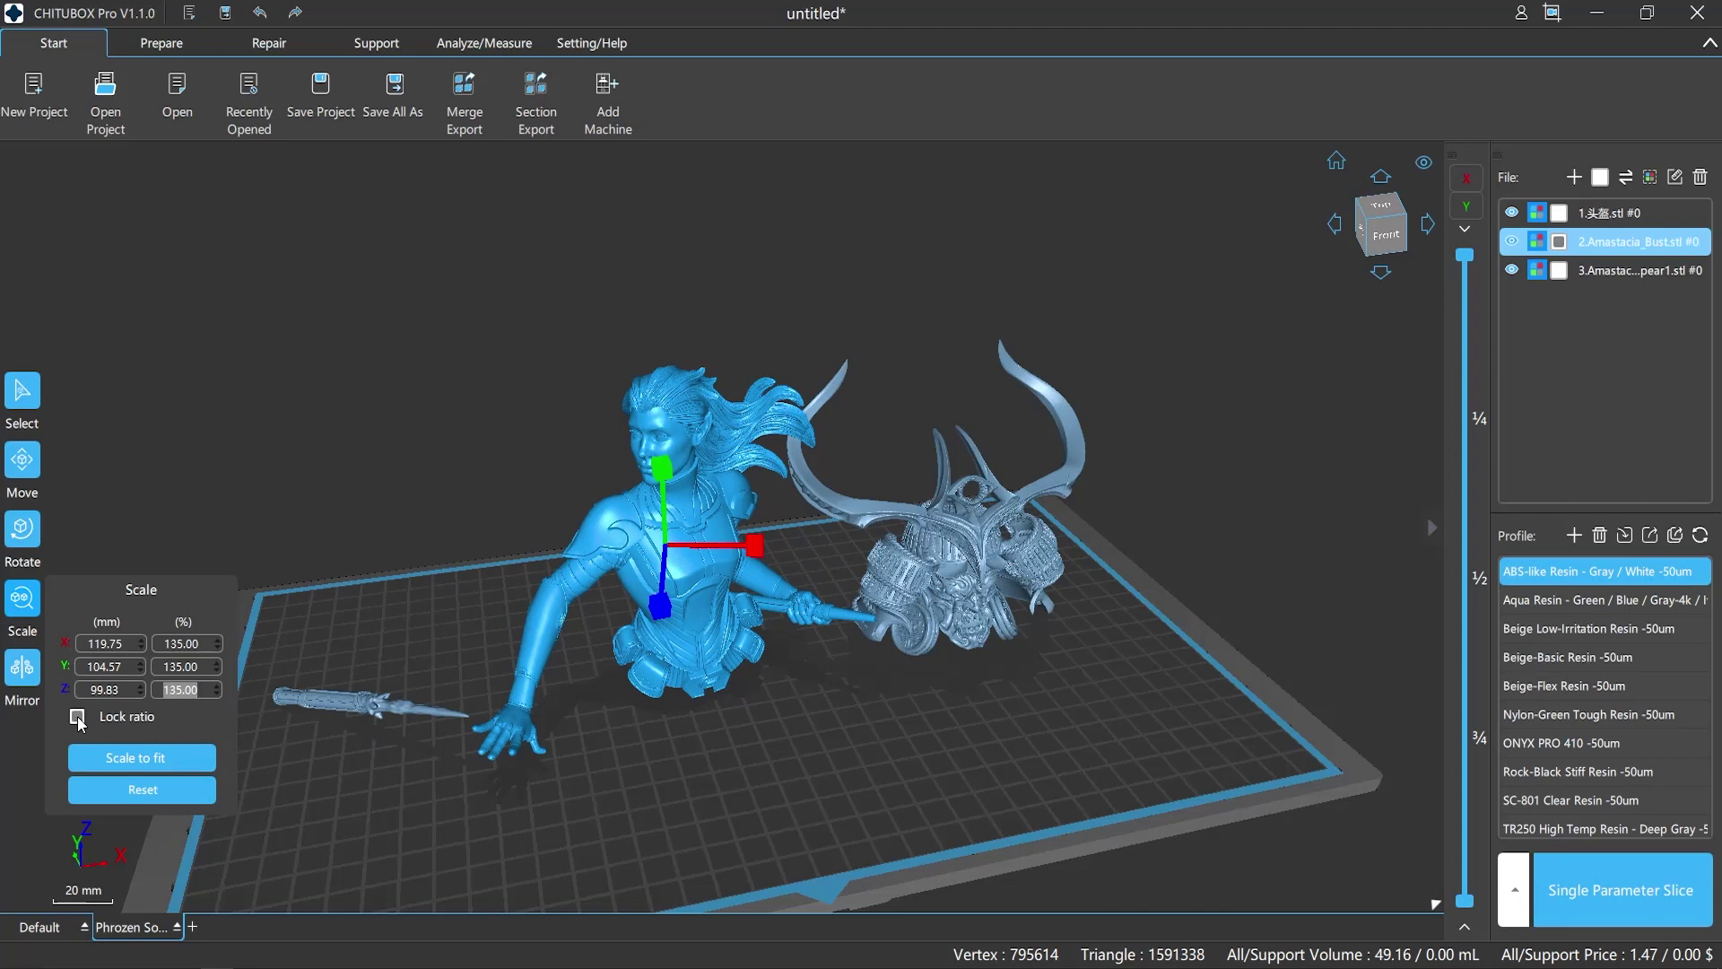
{"action": "left_click_drag", "start_coordinate": [216, 695], "coordinate": [216, 695]}
{"action": "key", "text": "Escape"}
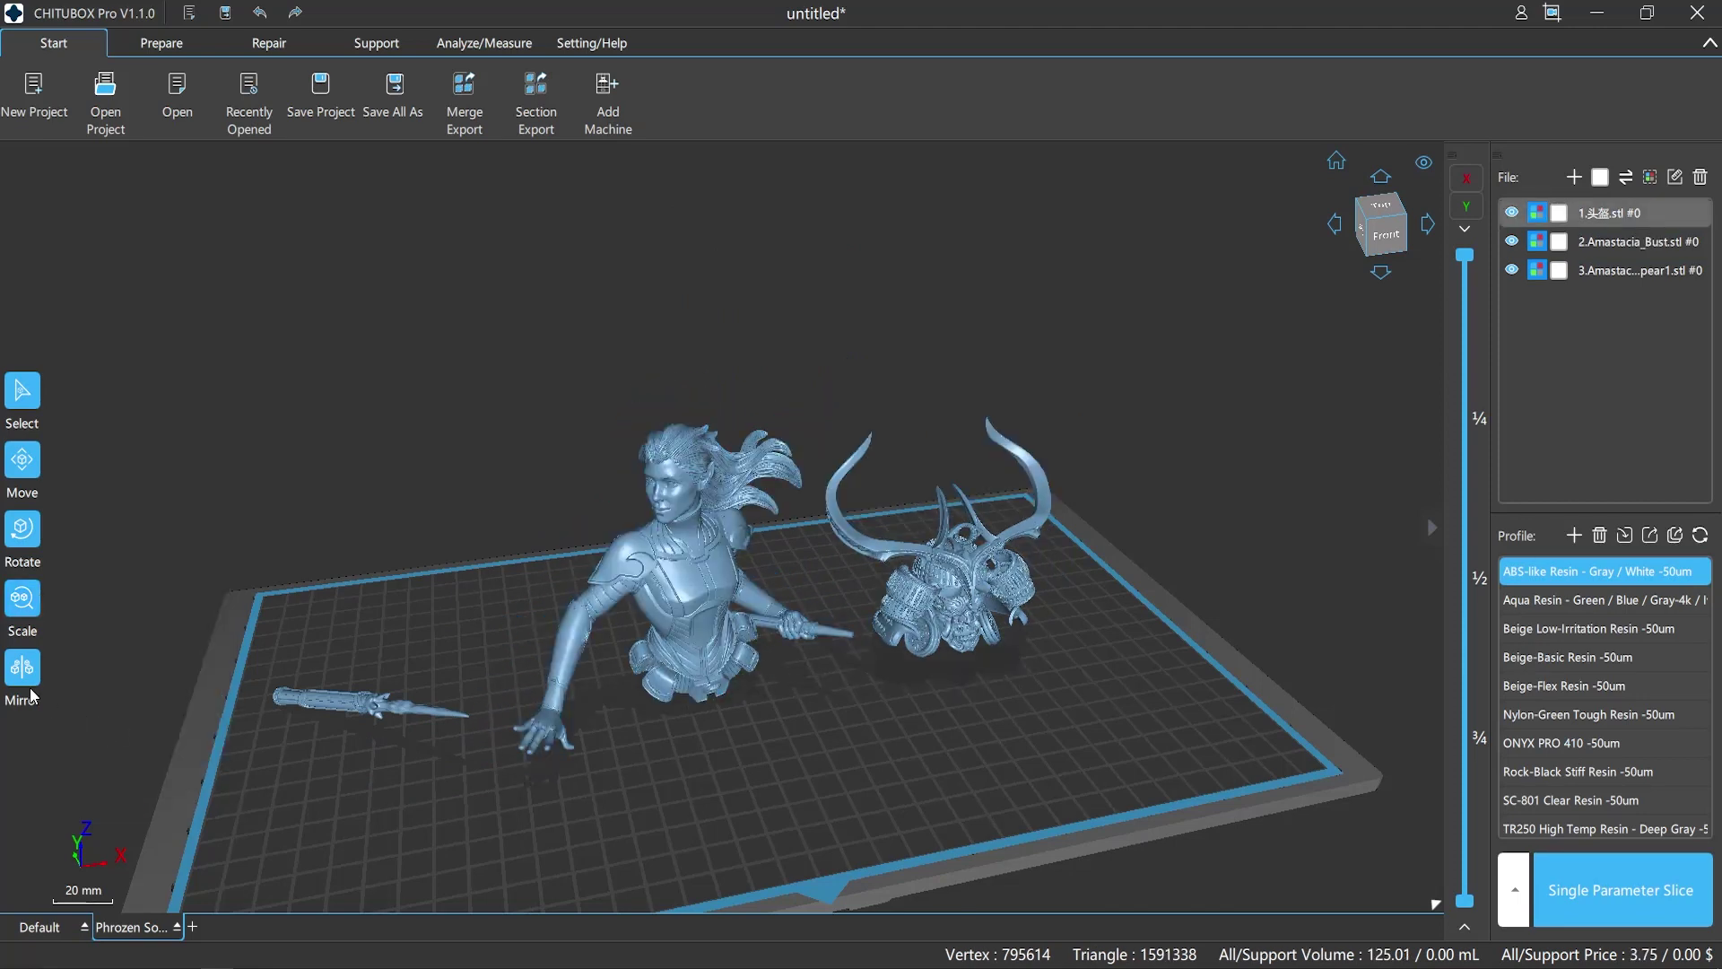
Mirror the spear repeatedly across the X, Y and Z axes without keeping the original model.
{"action": "left_click", "coordinate": [22, 667]}
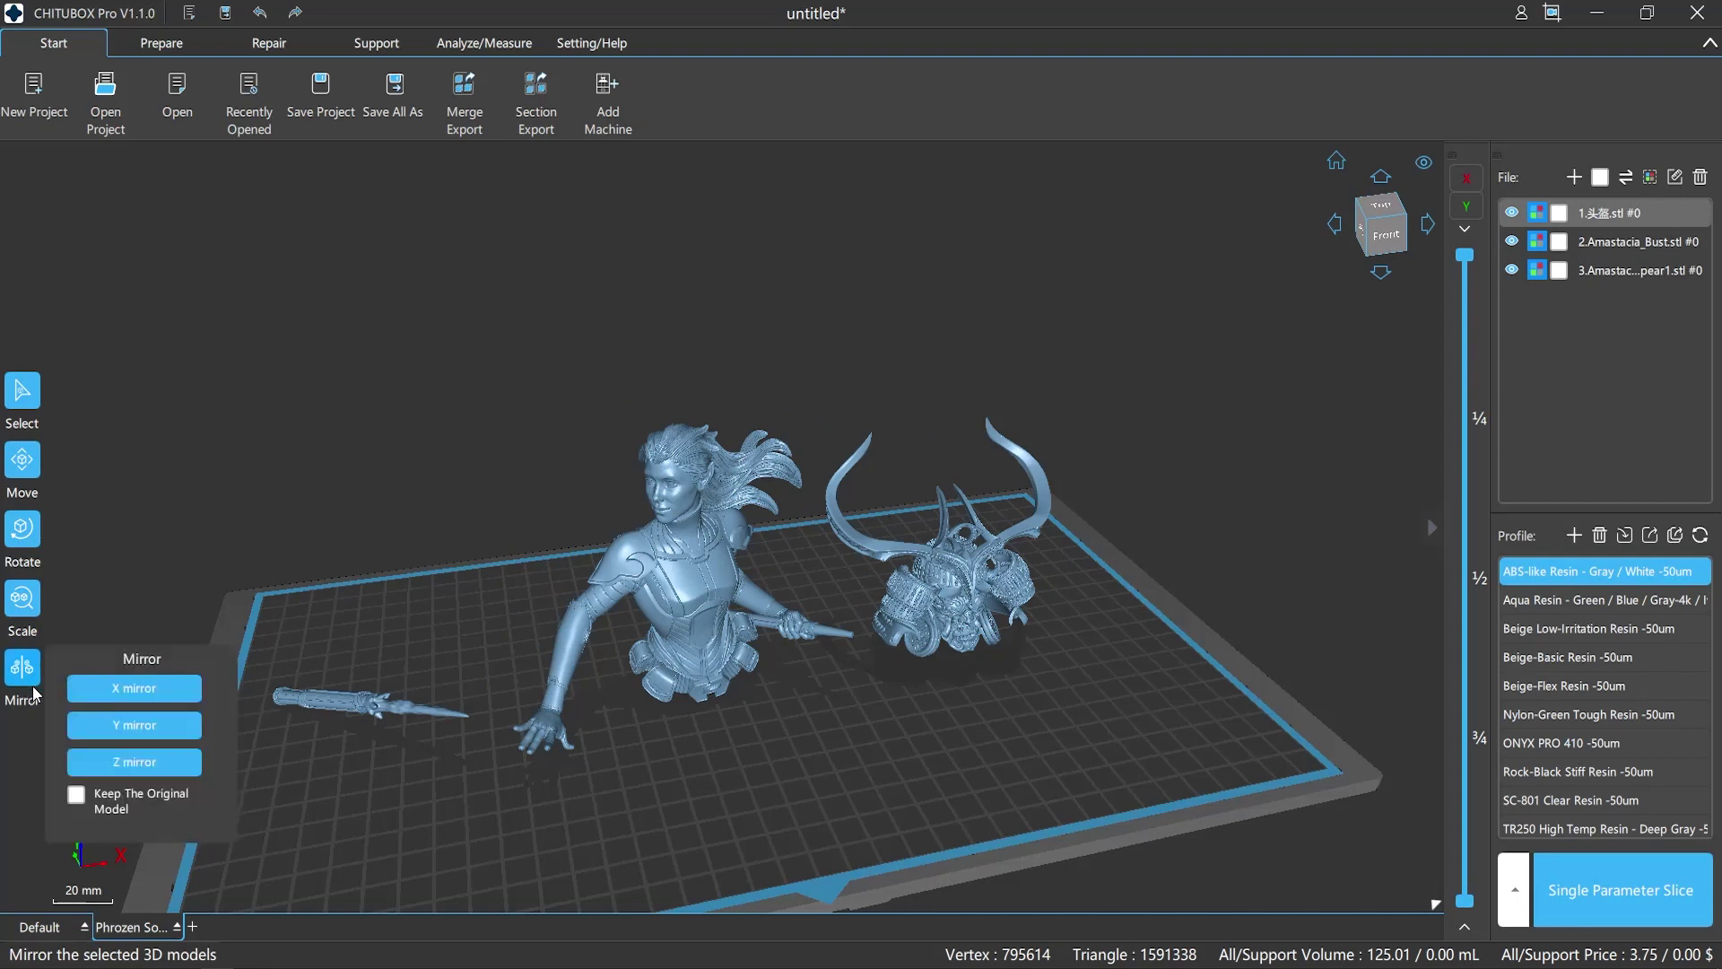
{"action": "left_click", "coordinate": [353, 709]}
{"action": "left_click", "coordinate": [148, 696]}
{"action": "left_click", "coordinate": [149, 728]}
{"action": "left_click", "coordinate": [133, 764]}
{"action": "left_click", "coordinate": [134, 724]}
{"action": "left_click", "coordinate": [139, 698]}
{"action": "left_click", "coordinate": [144, 763]}
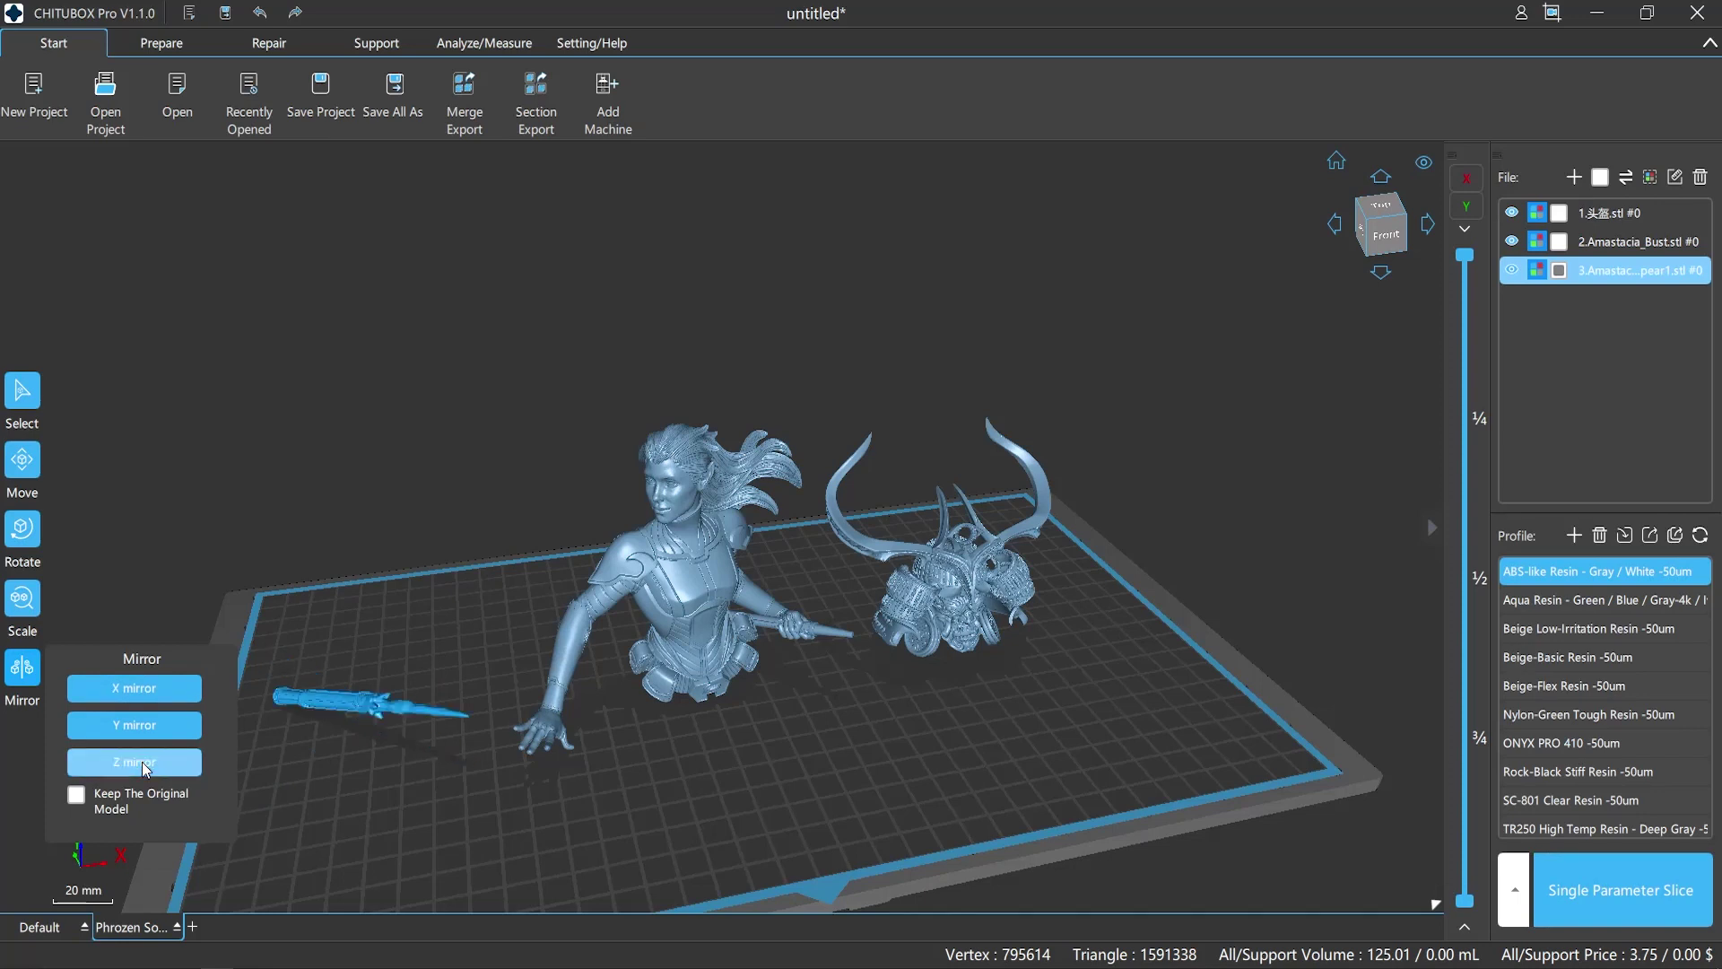
Create a Z-mirrored copy of the spear with the original model kept, and reselect the original spear.
{"action": "left_click", "coordinate": [76, 793]}
{"action": "left_click", "coordinate": [128, 764]}
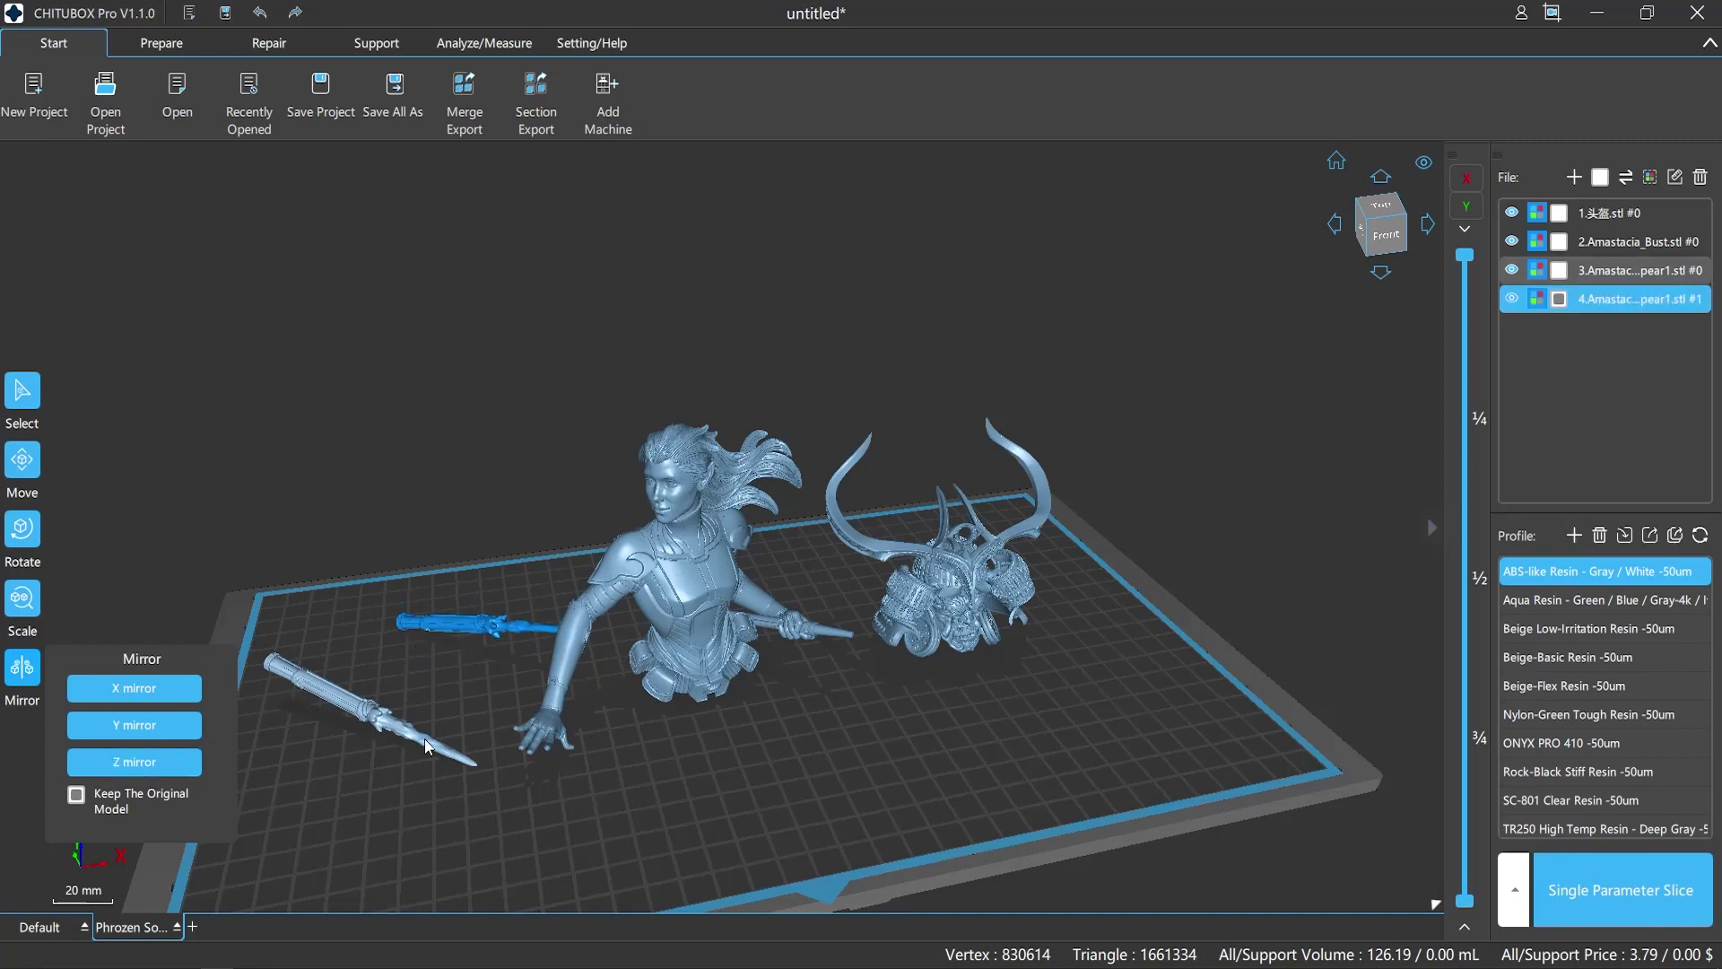
{"action": "left_click", "coordinate": [368, 723]}
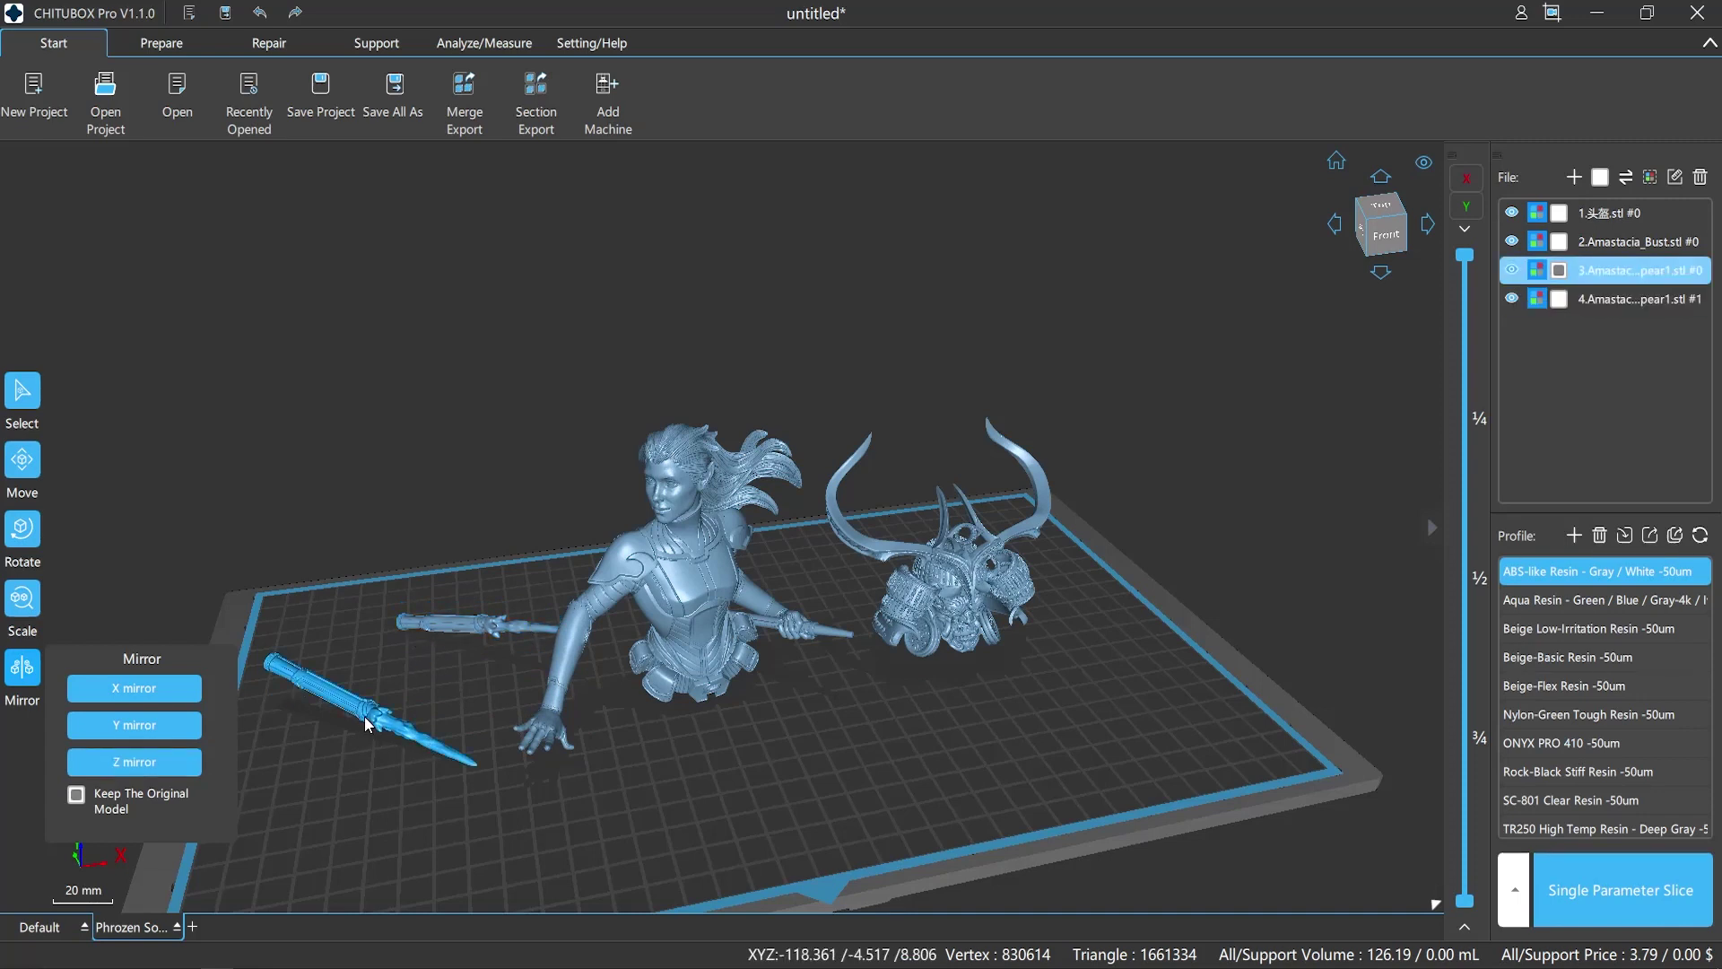
Create a Y-mirrored copy of the rear spear, keeping the original, and move the new copy to about X -119, Y -52 on the plate.
{"action": "left_click", "coordinate": [459, 625]}
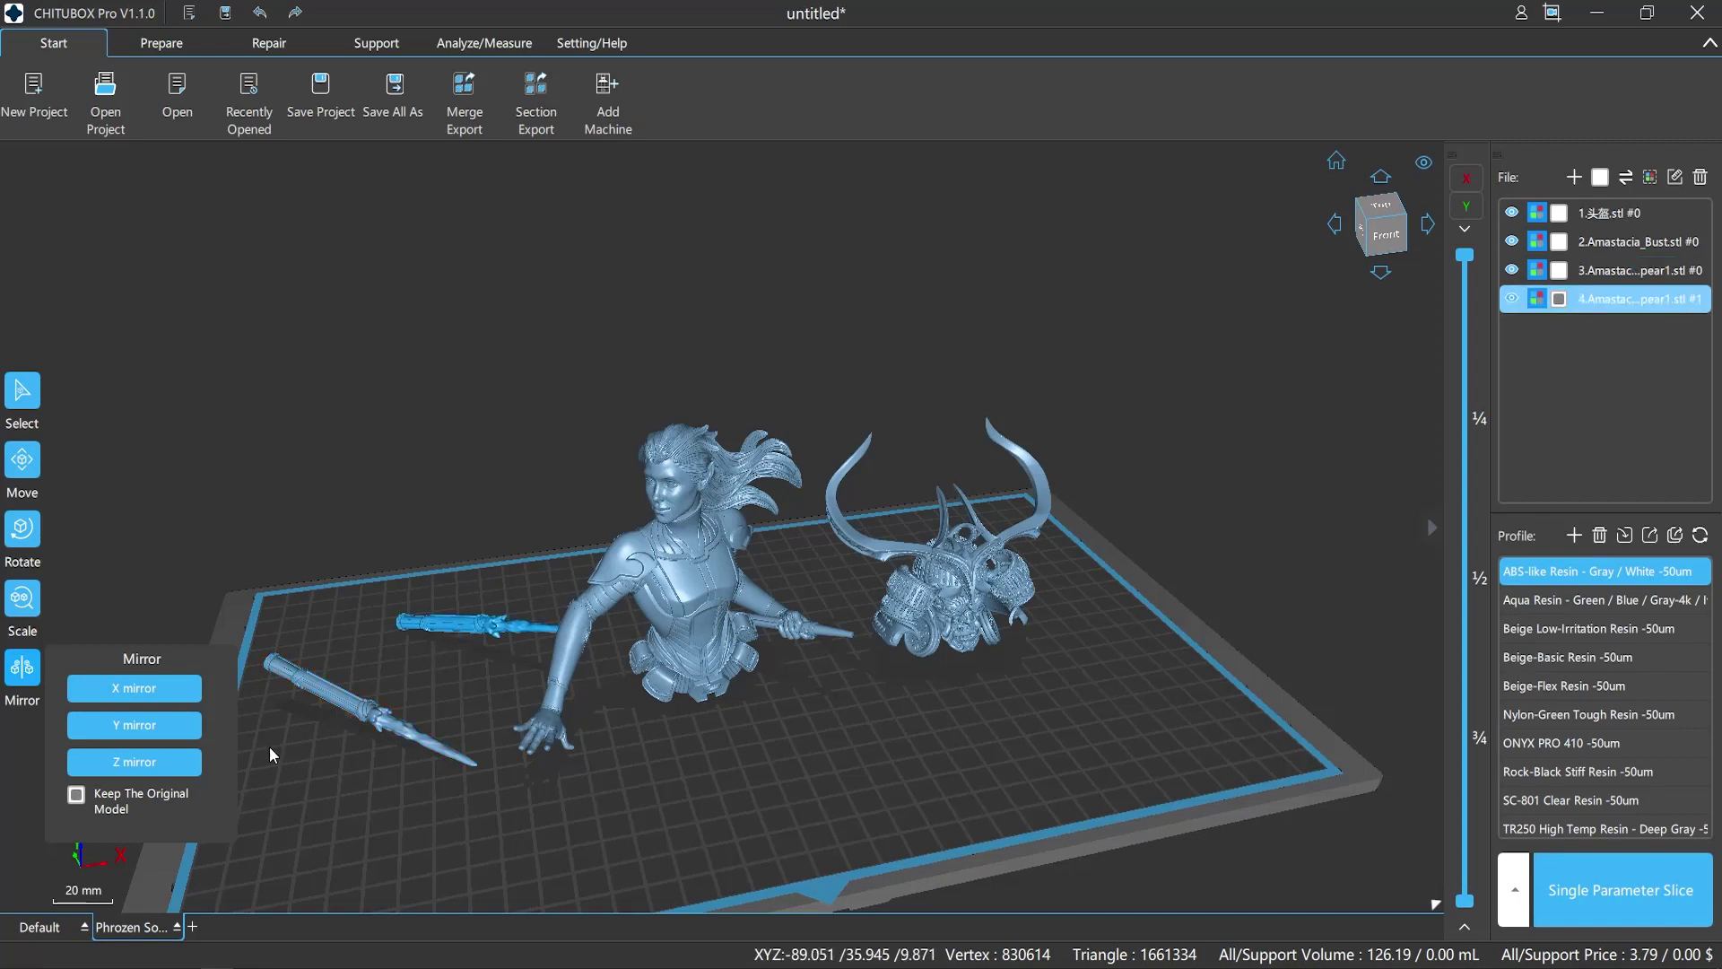
{"action": "left_click", "coordinate": [134, 726]}
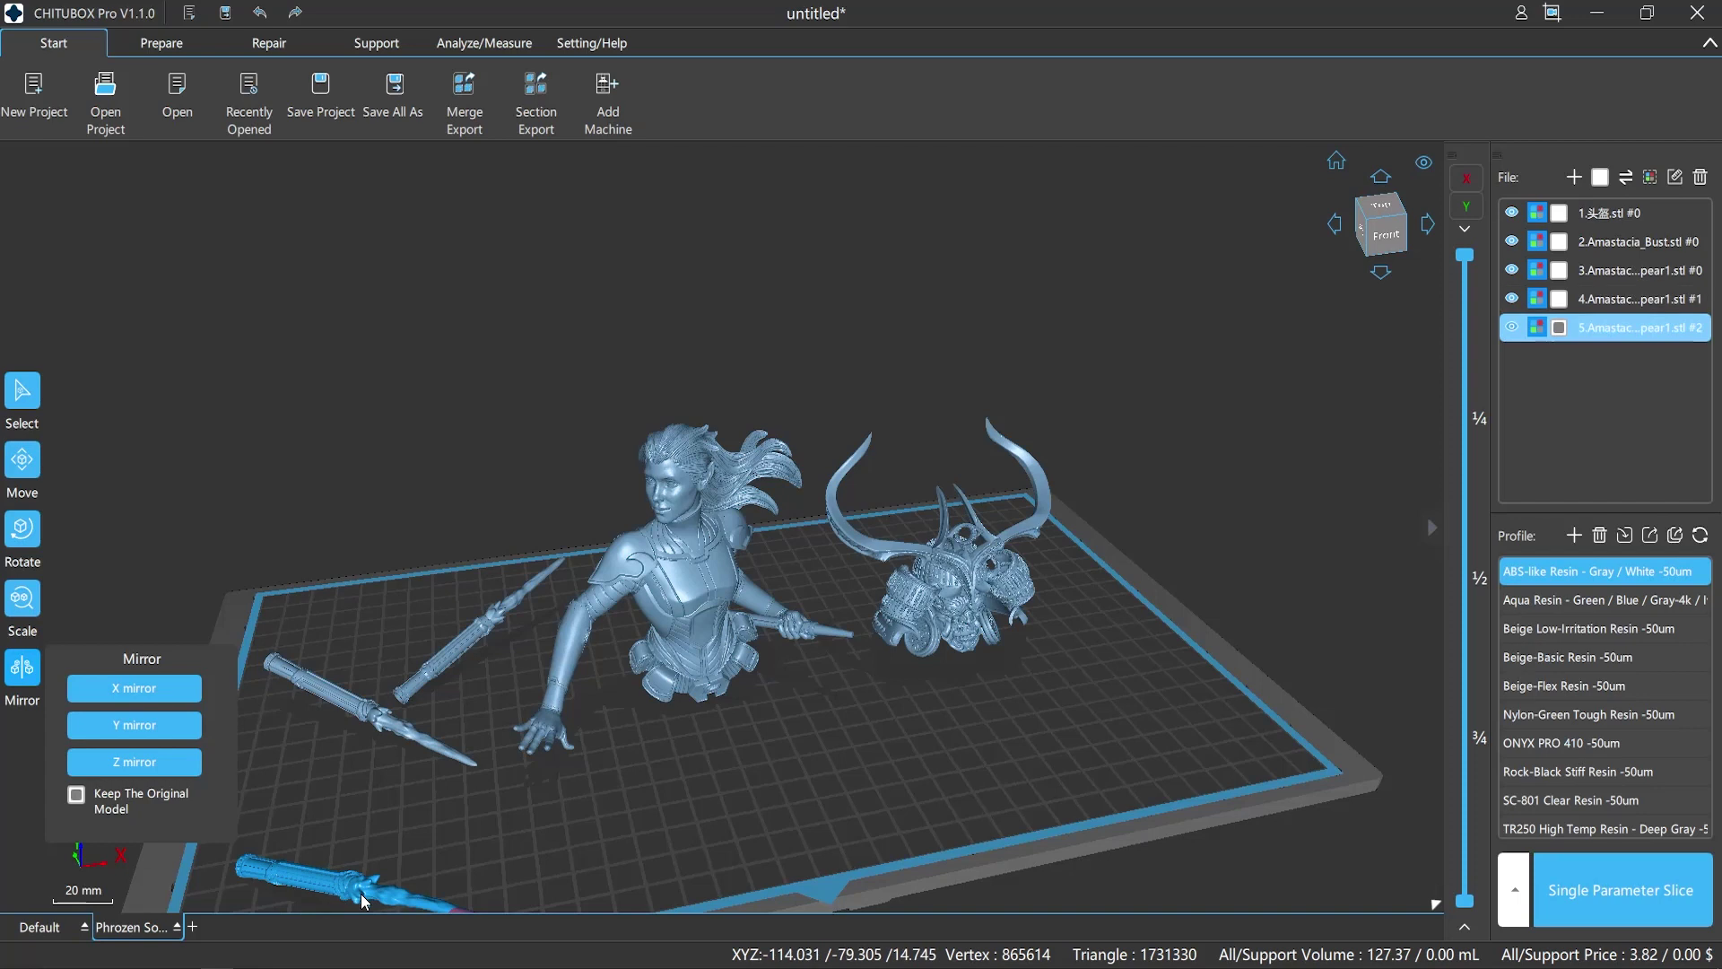
{"action": "left_click_drag", "start_coordinate": [361, 888], "coordinate": [472, 648]}
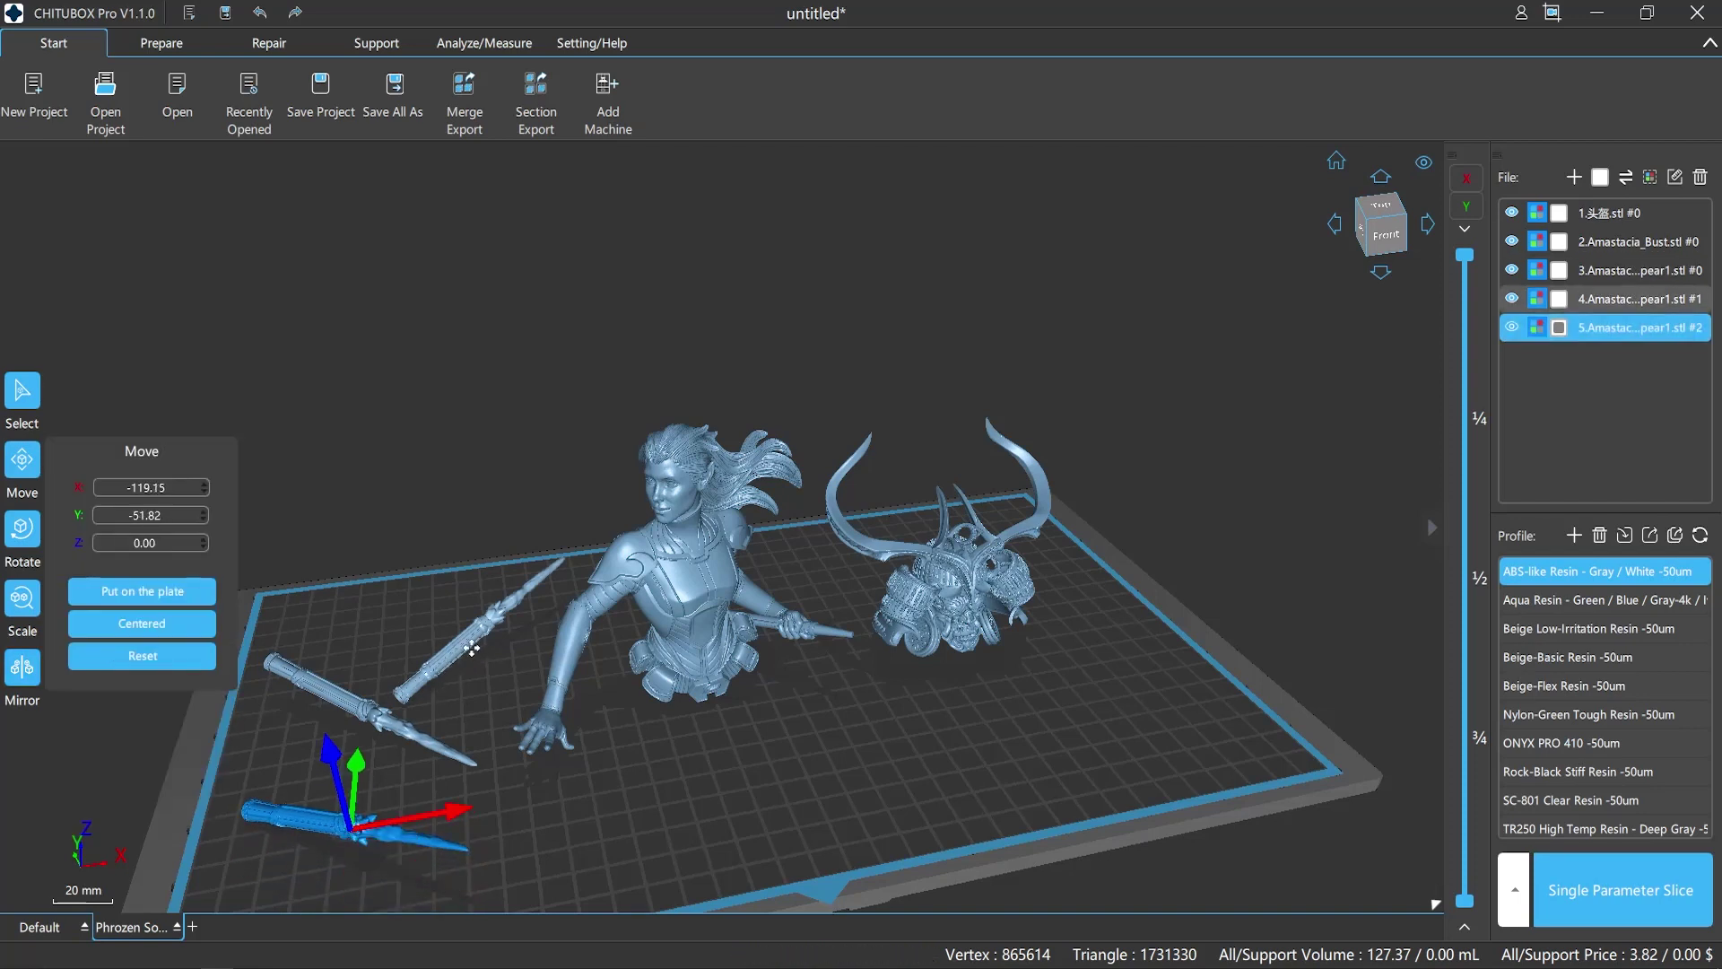